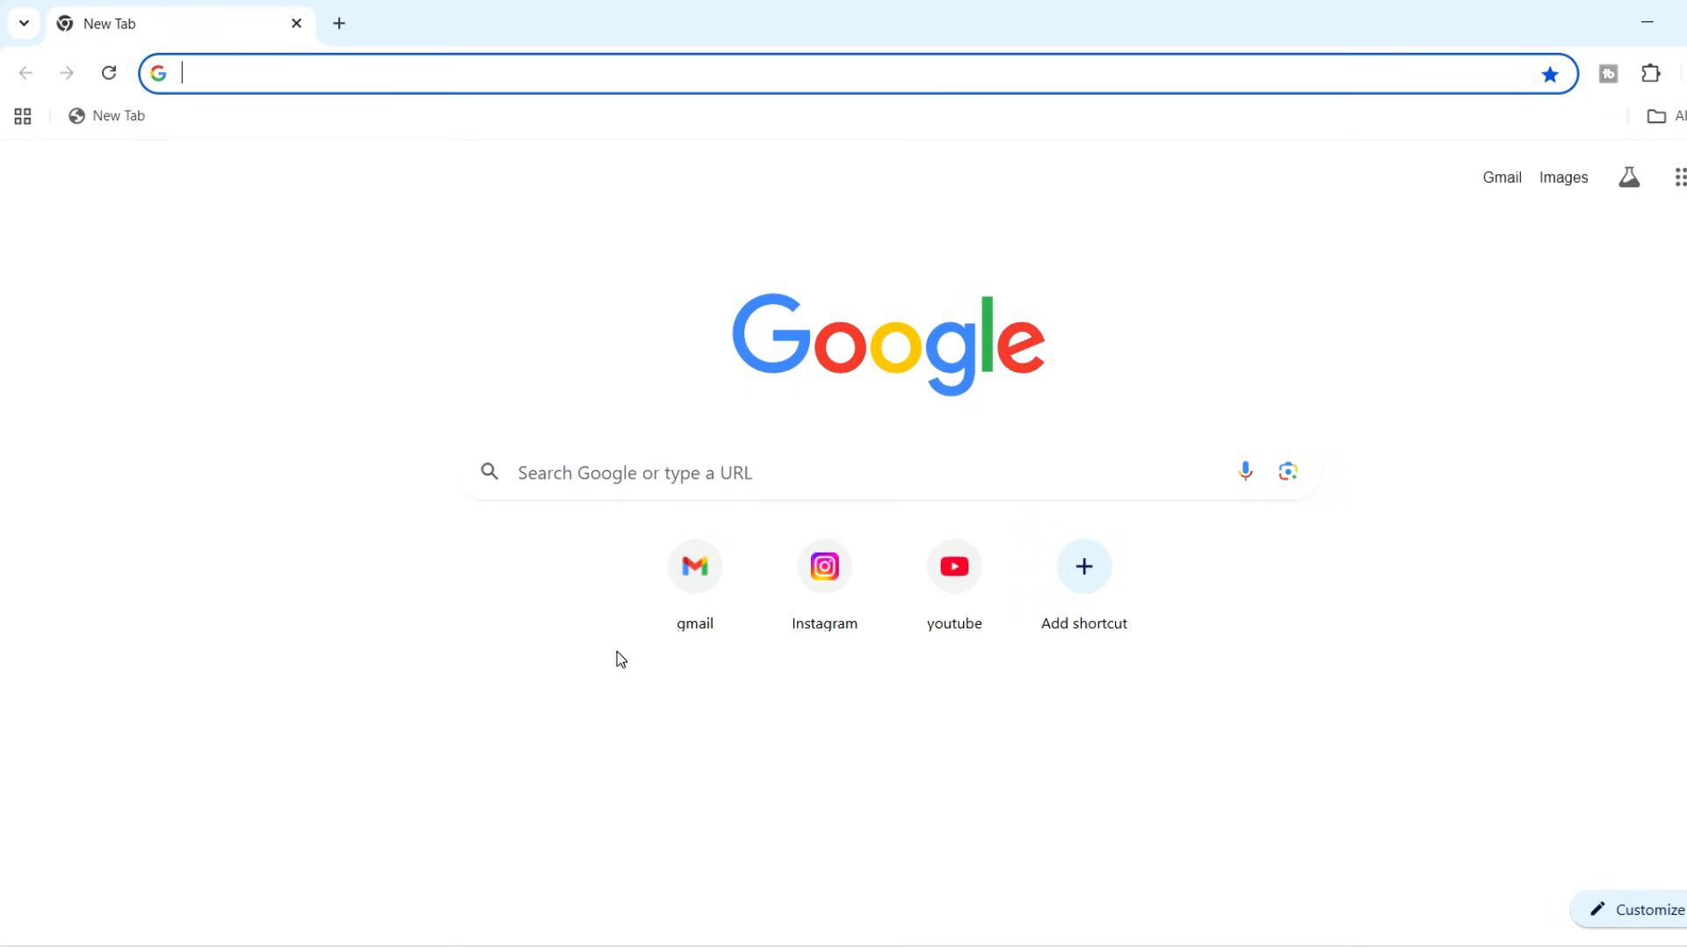
Create a new blank spreadsheet by going to the address sheets.new
type("shee")
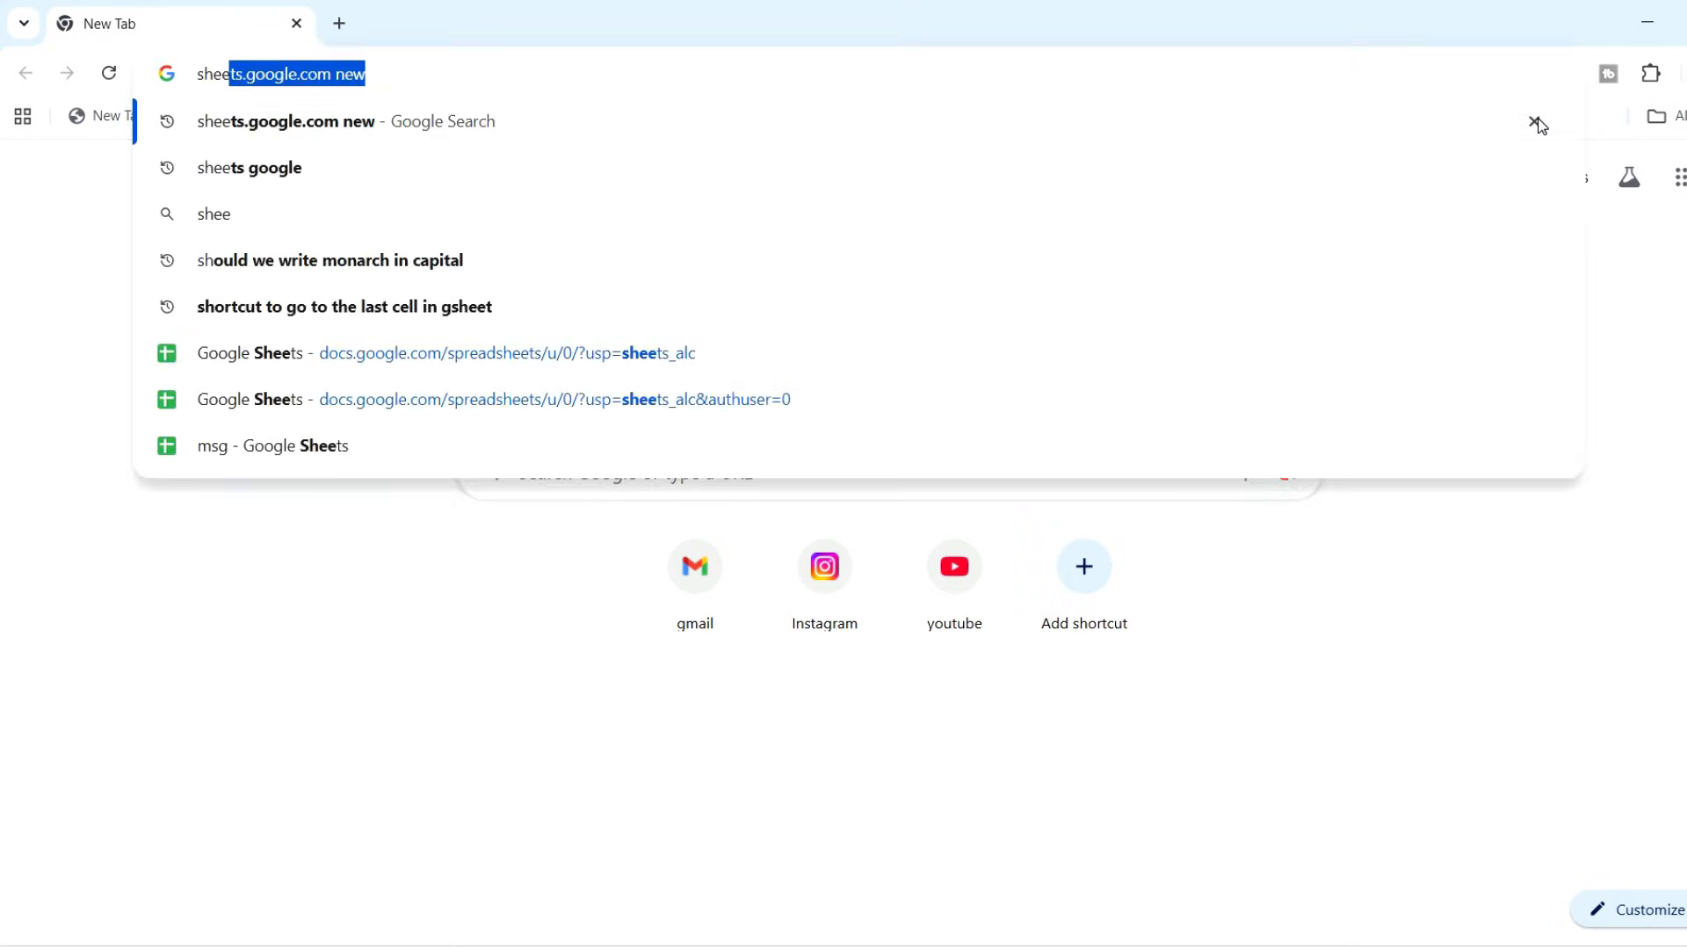
type("ts.new")
key("Return")
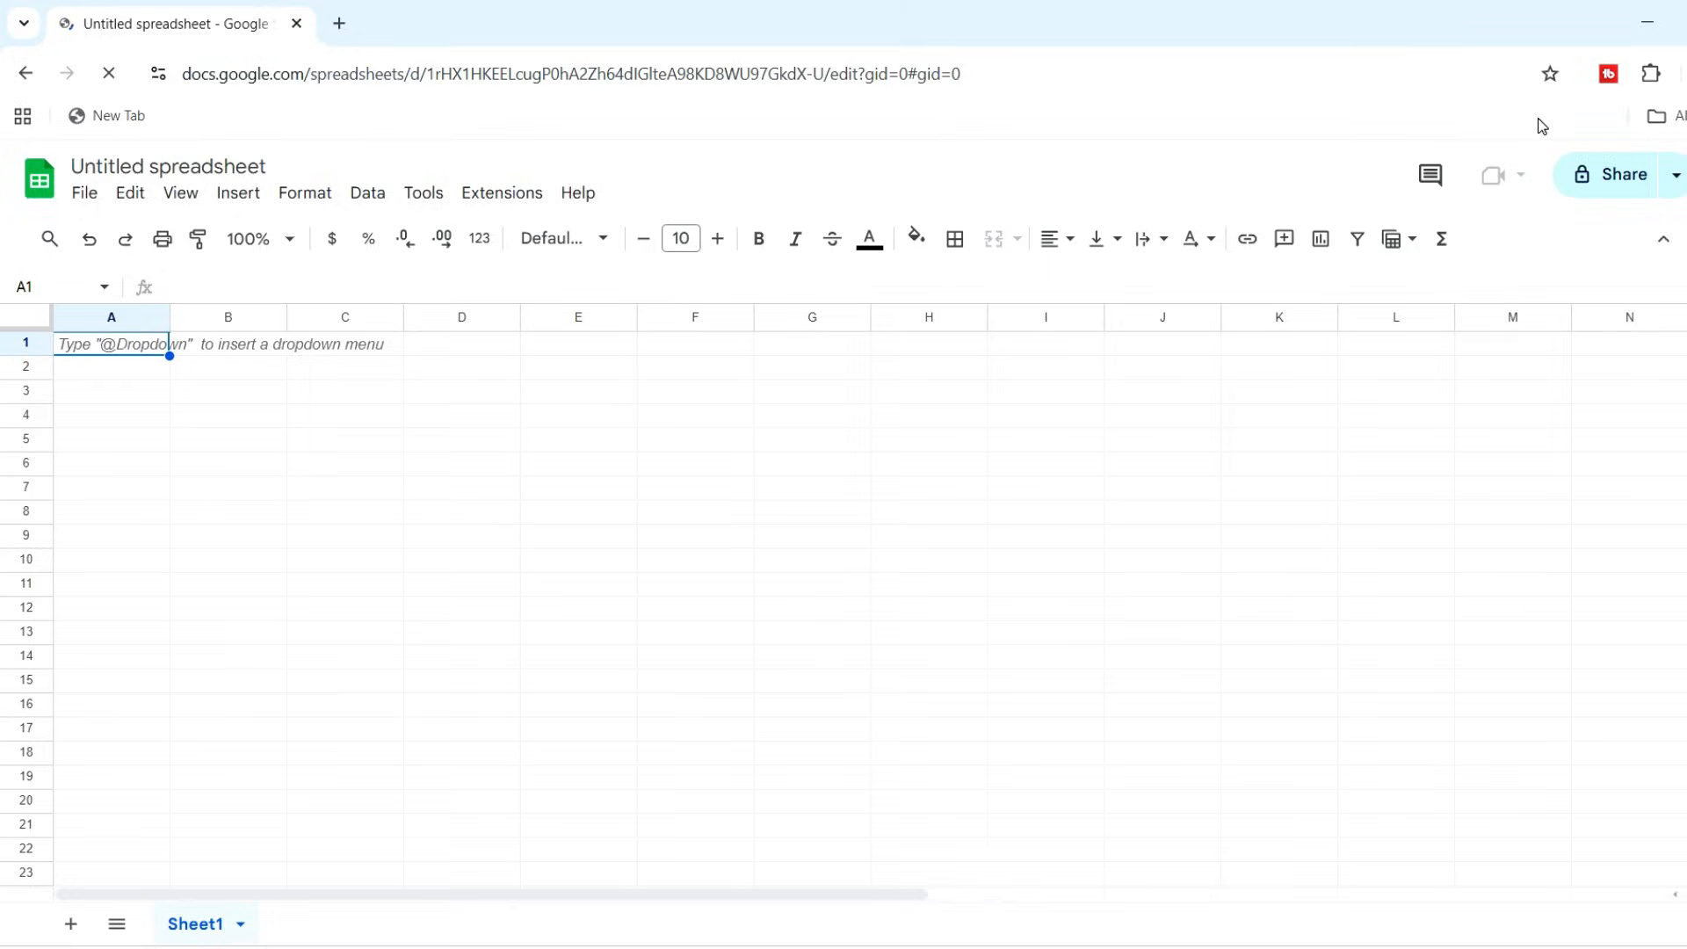
Open Gmail in a new browser tab and launch Sheets from its Google apps list
key("ctrl+t")
left_click(682, 590)
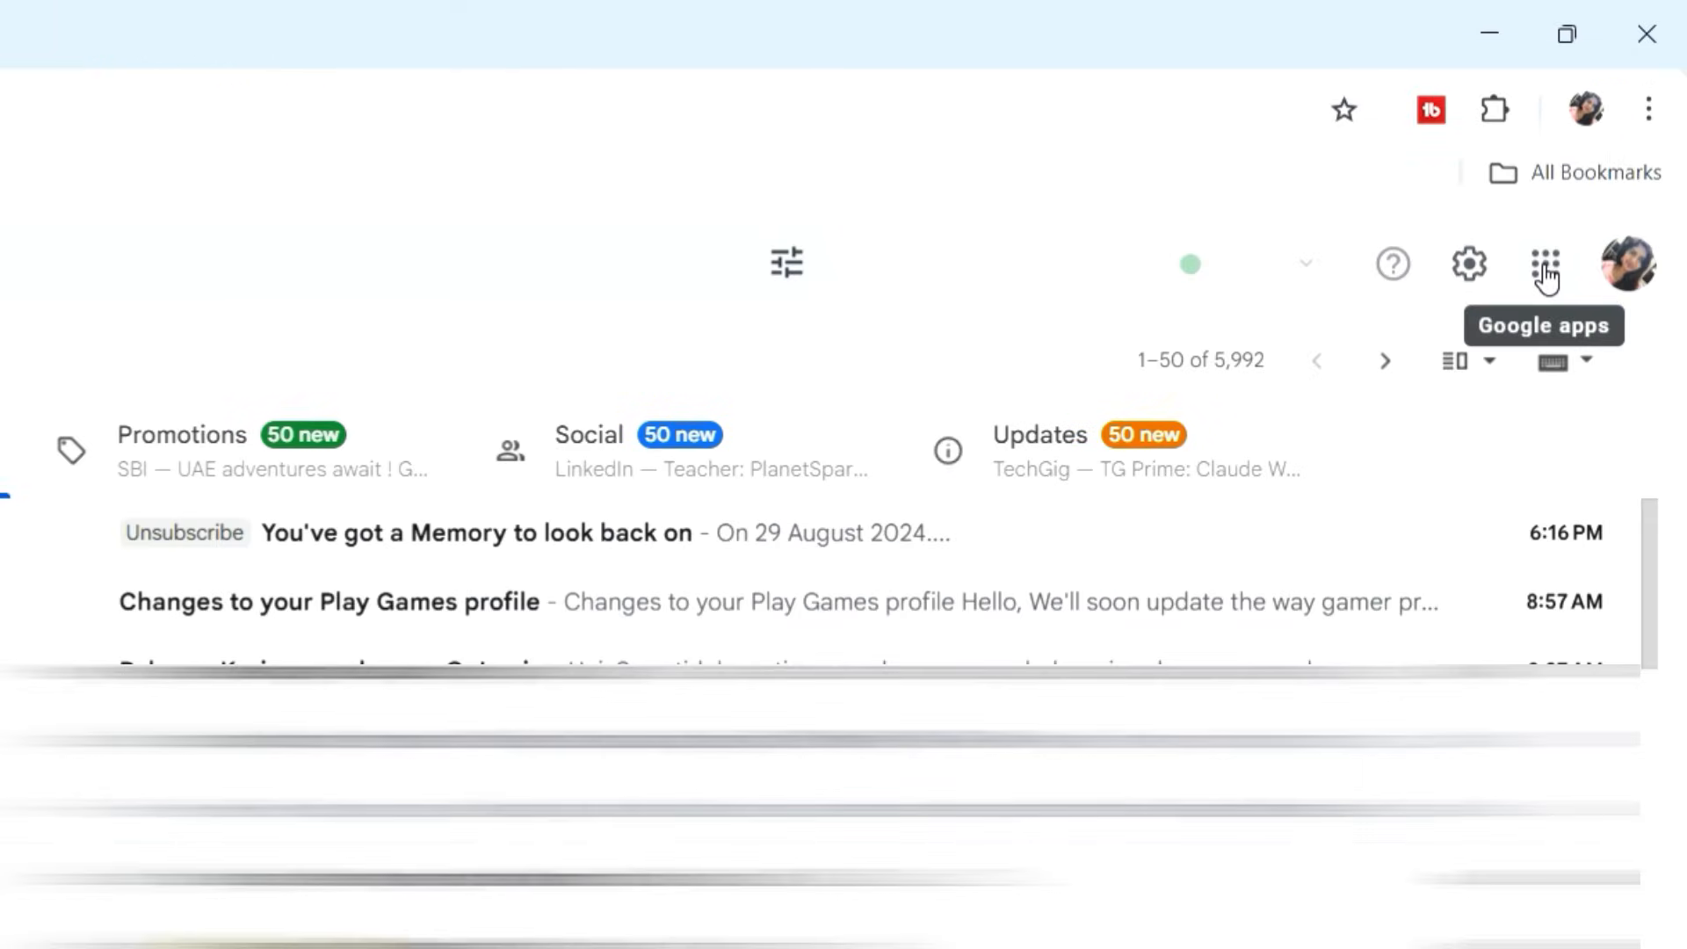
left_click(1546, 269)
scroll(1293, 638, "down", 5)
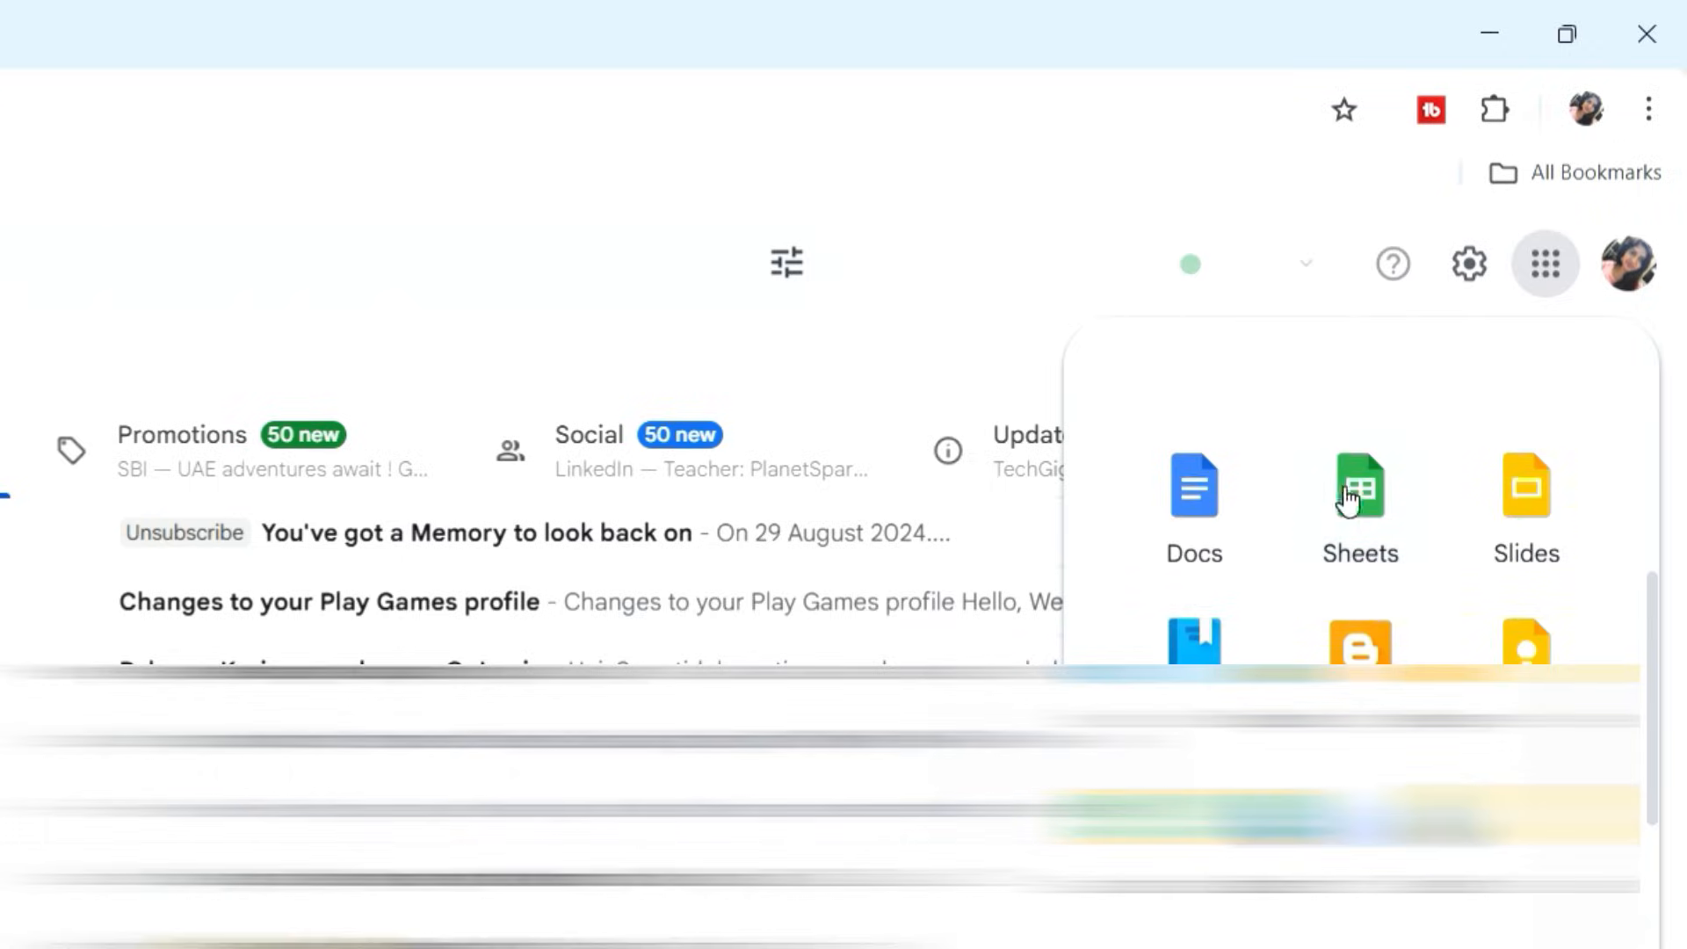
left_click(1351, 499)
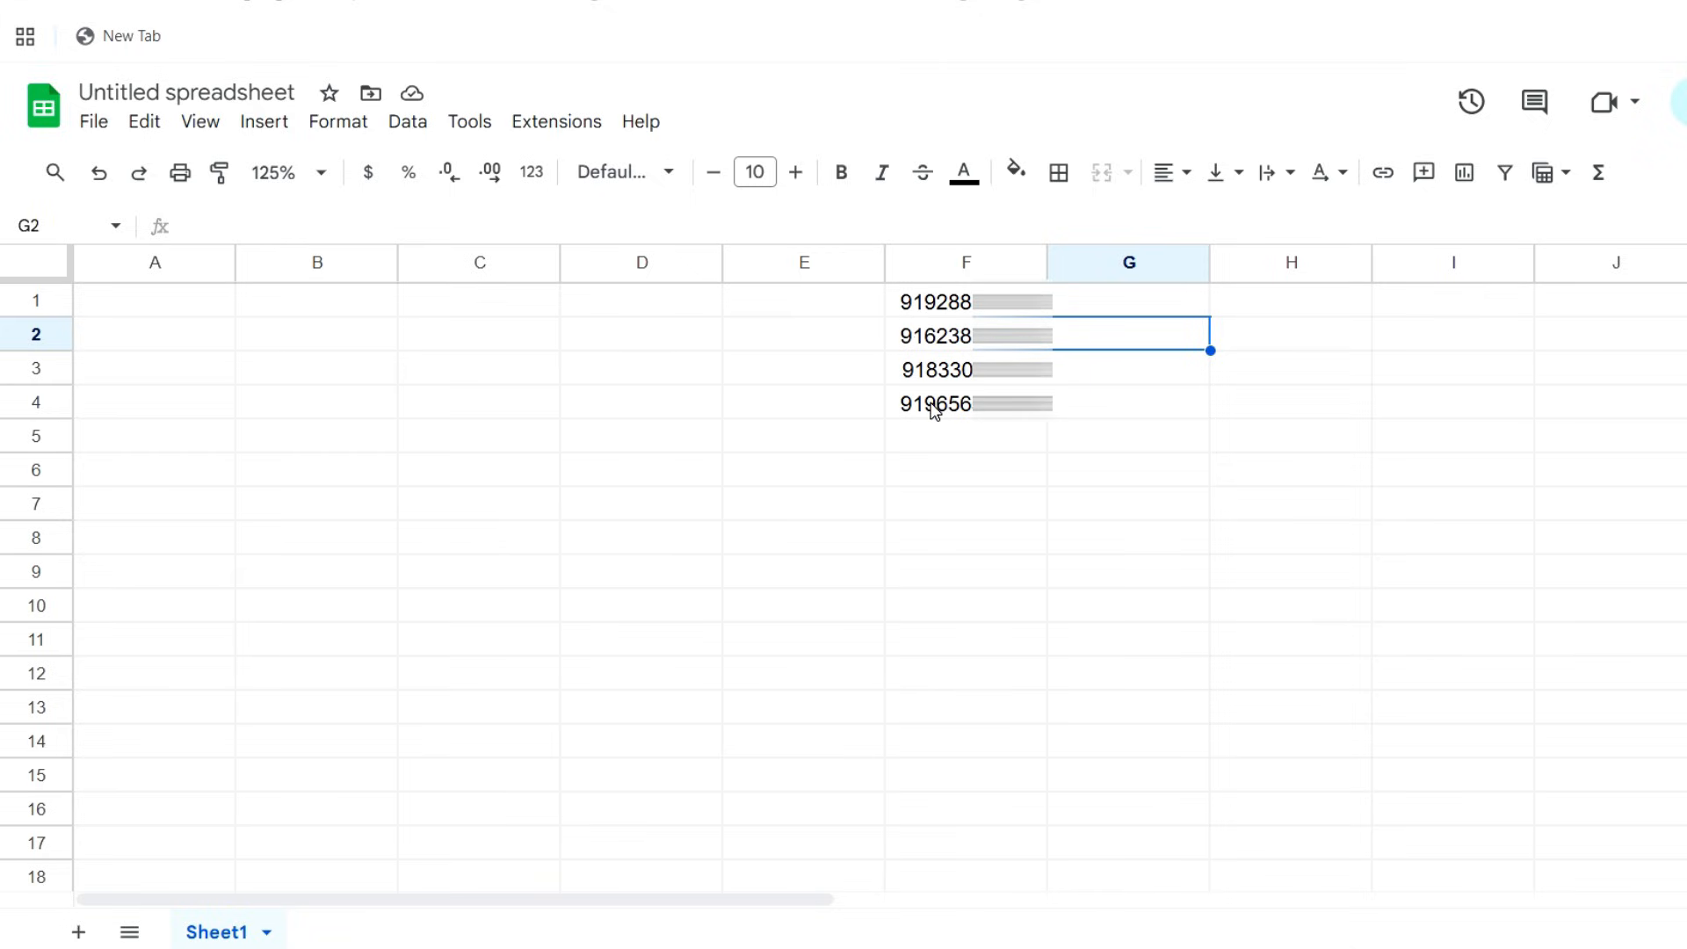
Enter the formula ="+" &F1 in G1 and accept the suggested autofill for the remaining phone numbers
left_click(1113, 299)
type("=\"+\" ")
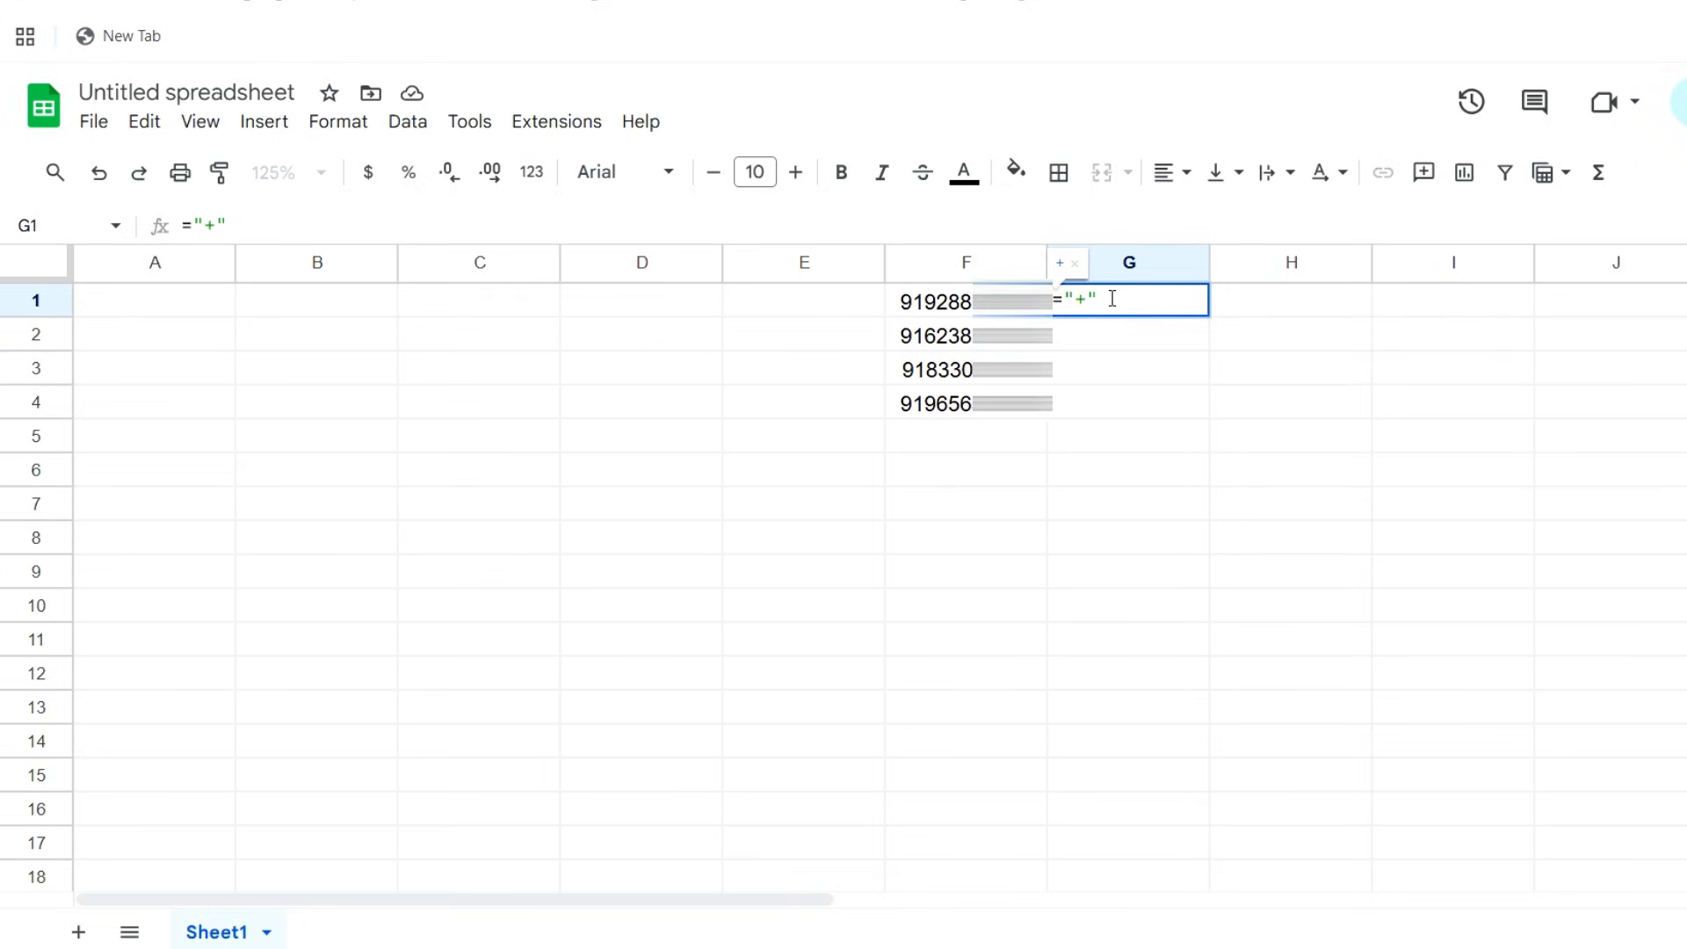
type("&")
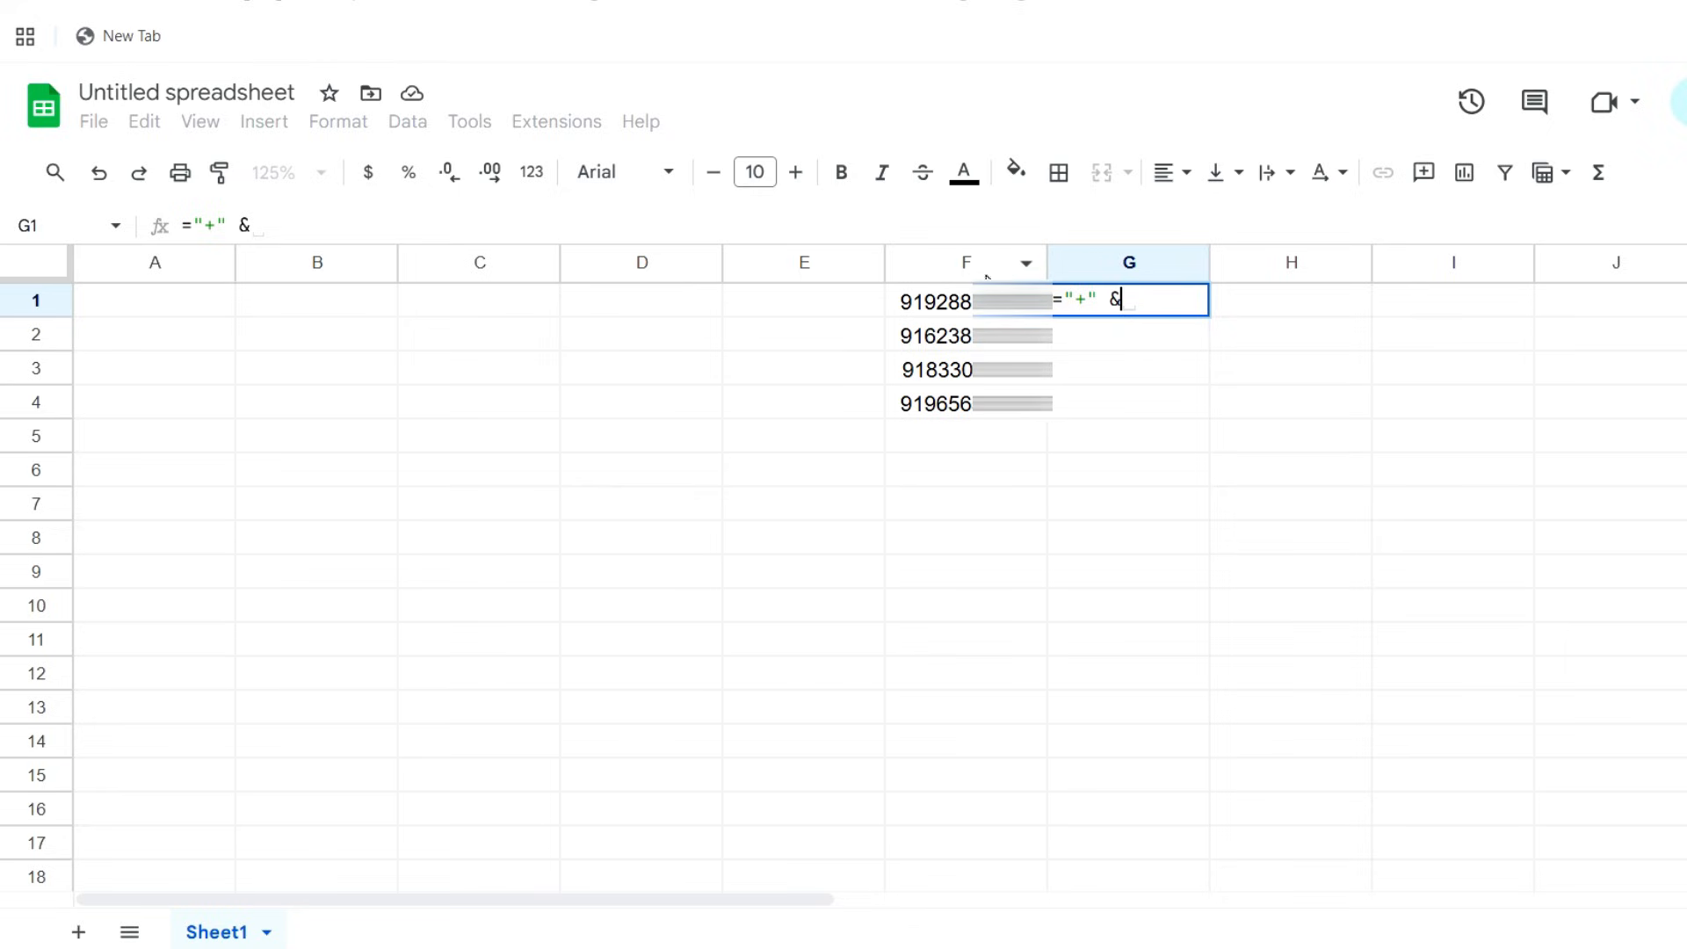
left_click(966, 309)
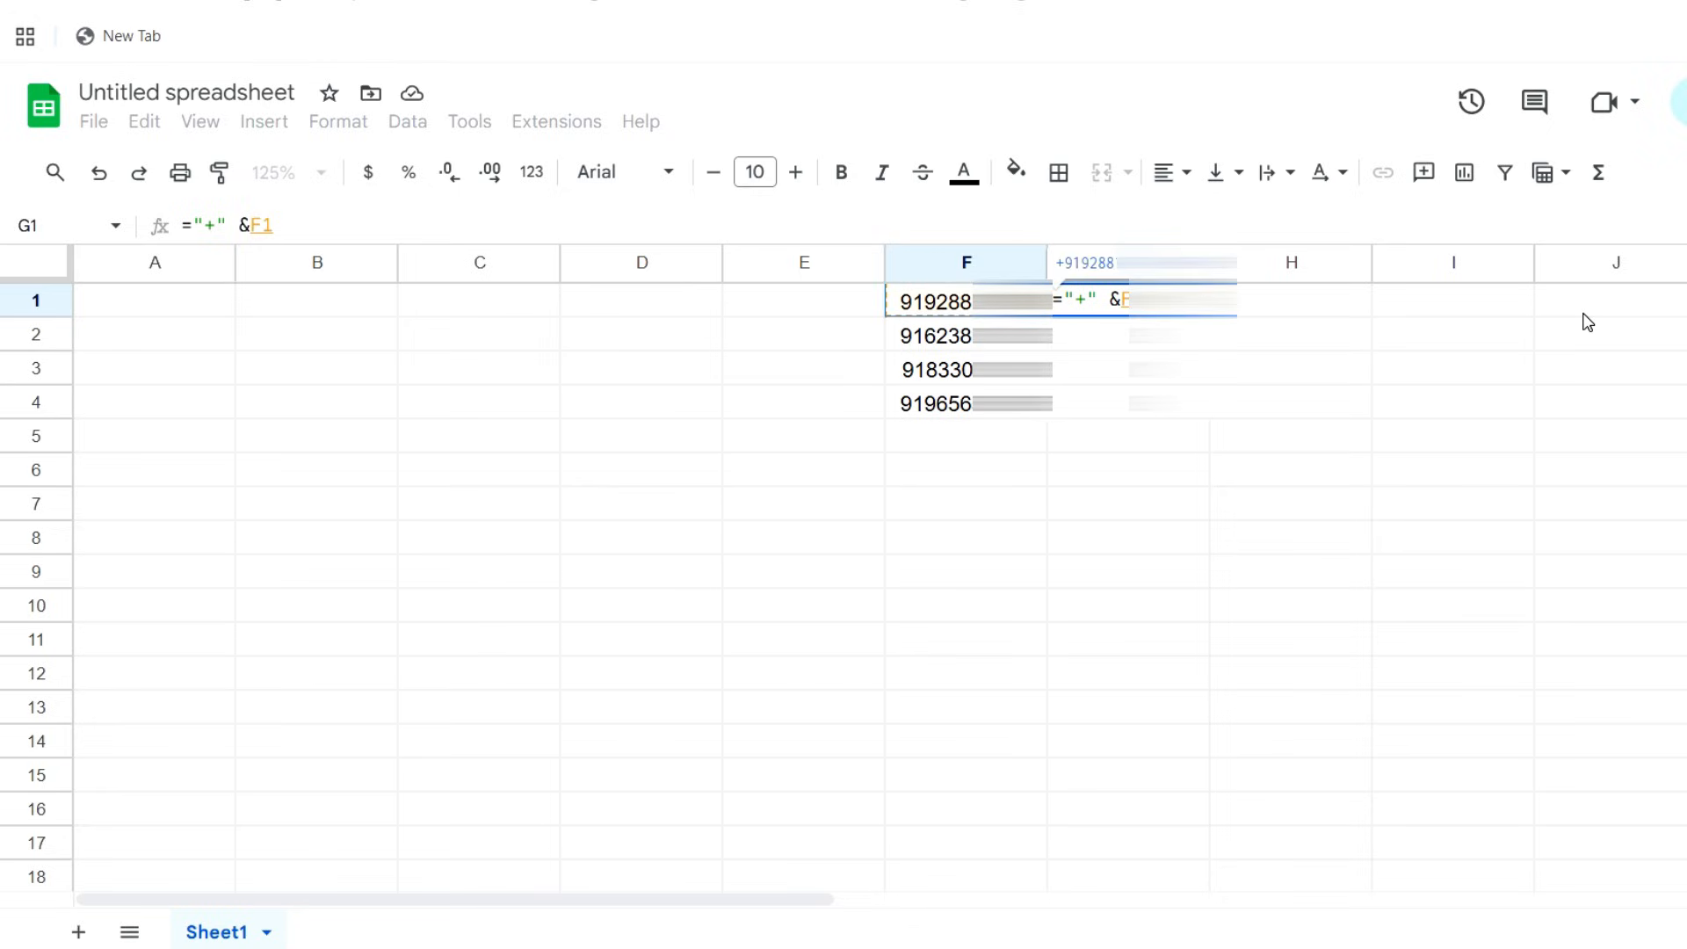
key("Return")
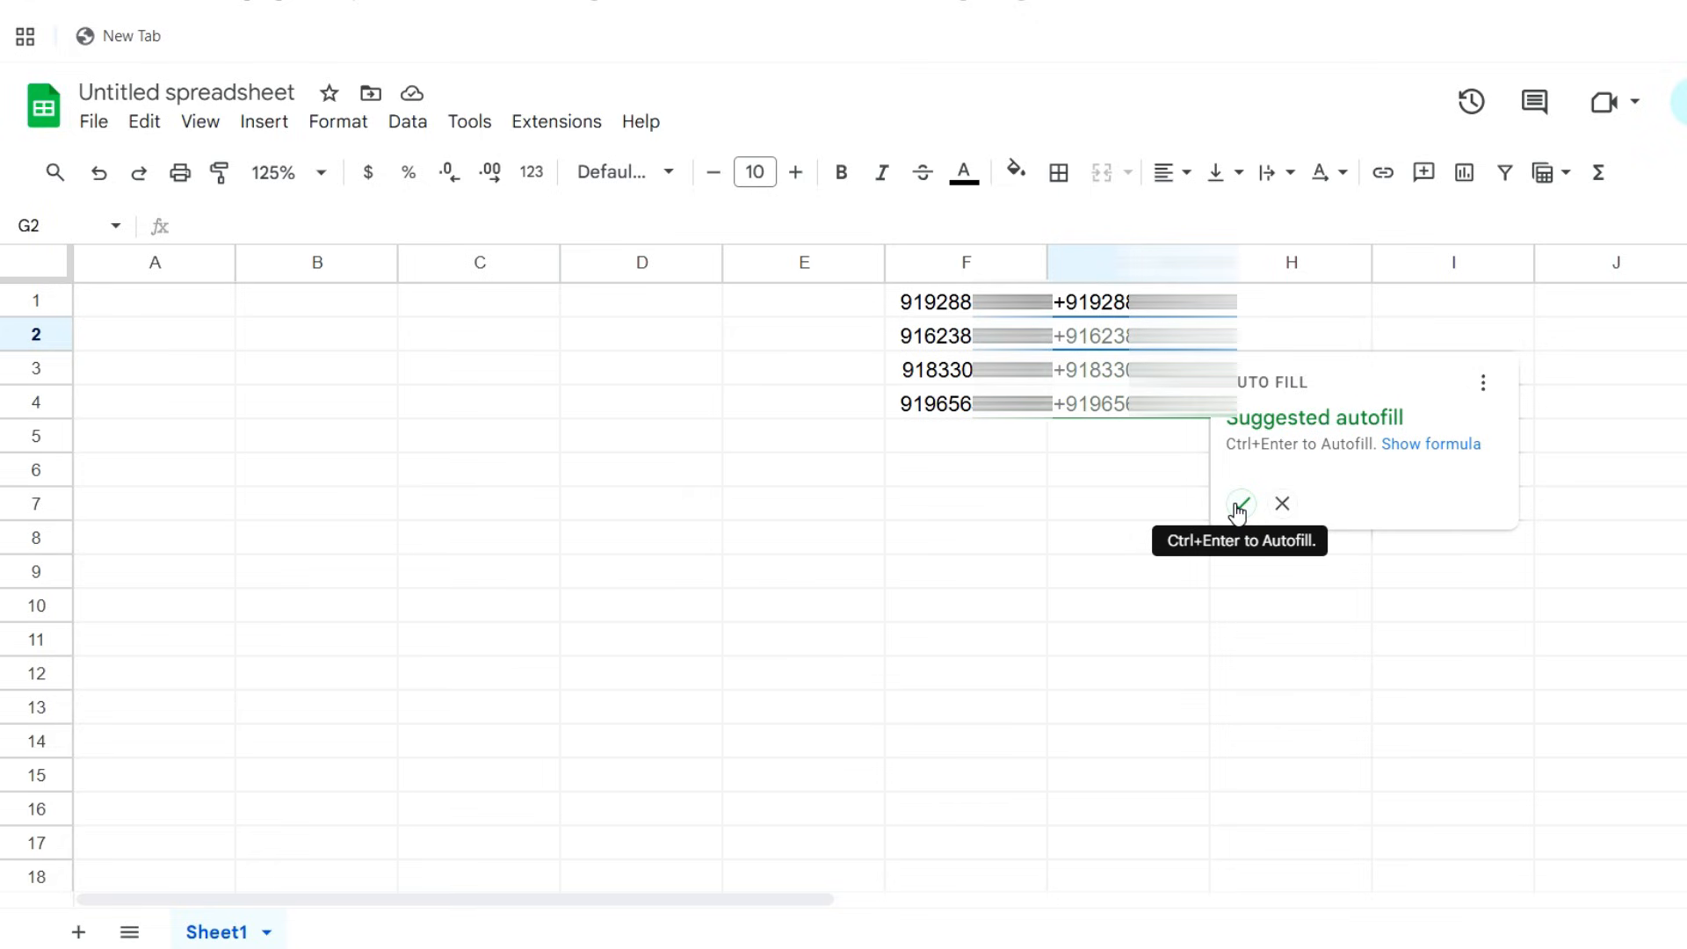
left_click(1240, 504)
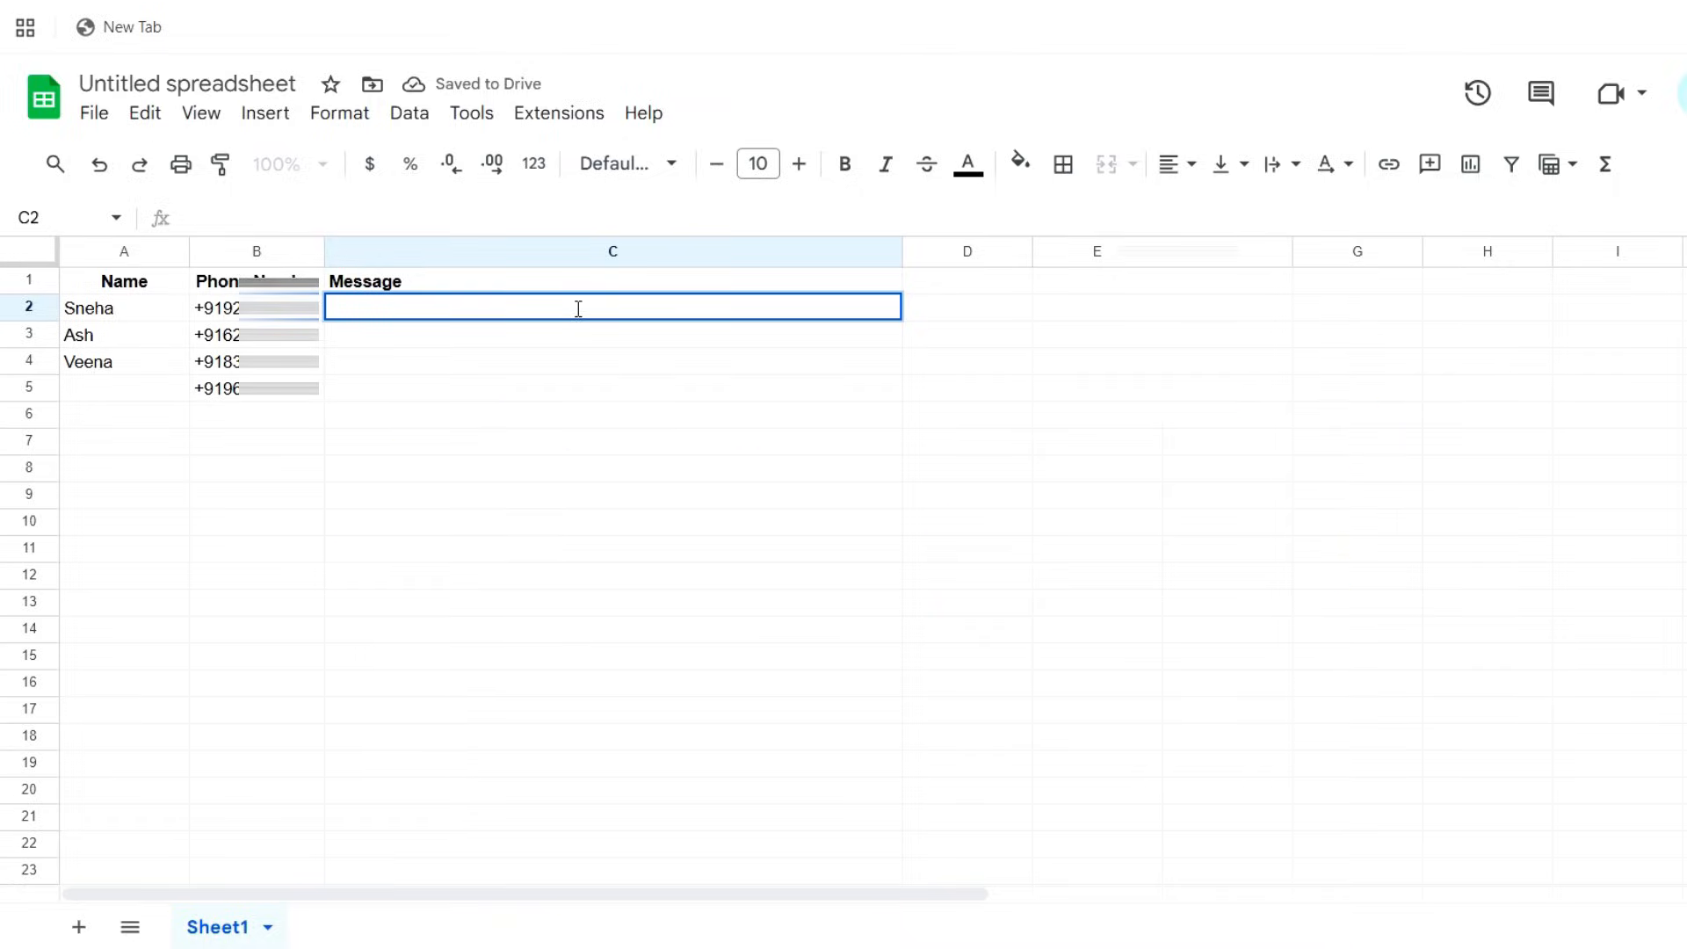
Begin a formula in C2 that joins the greeting "Hi " with the name in A2, ending with an & operator
type("=")
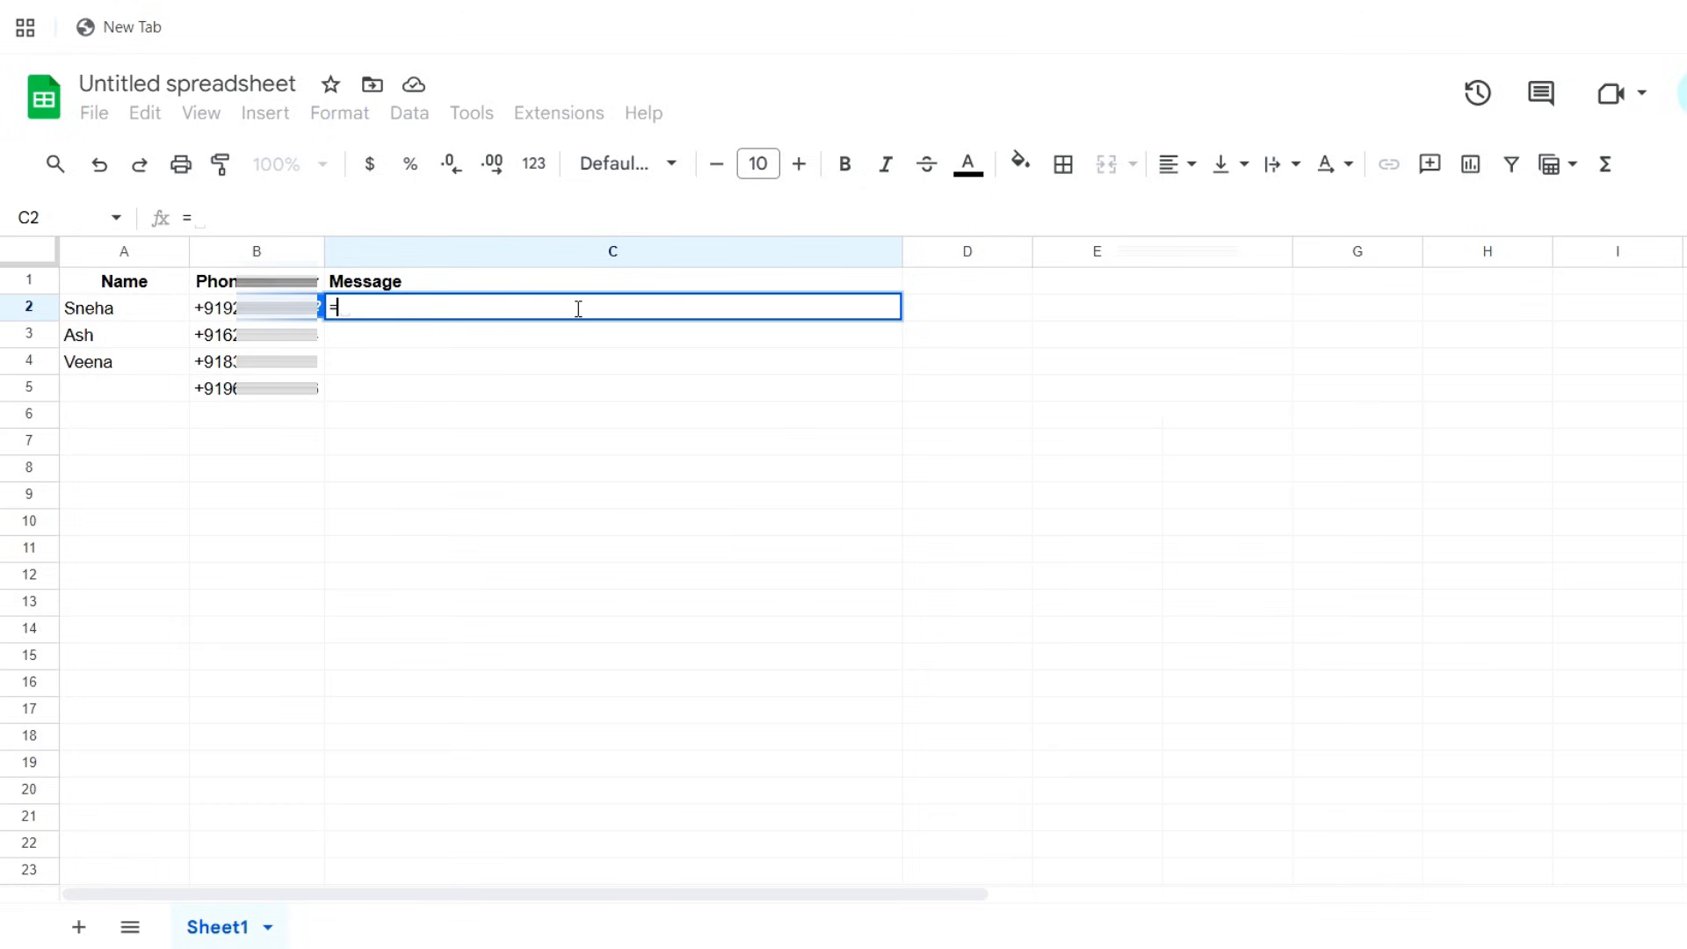
type("\"")
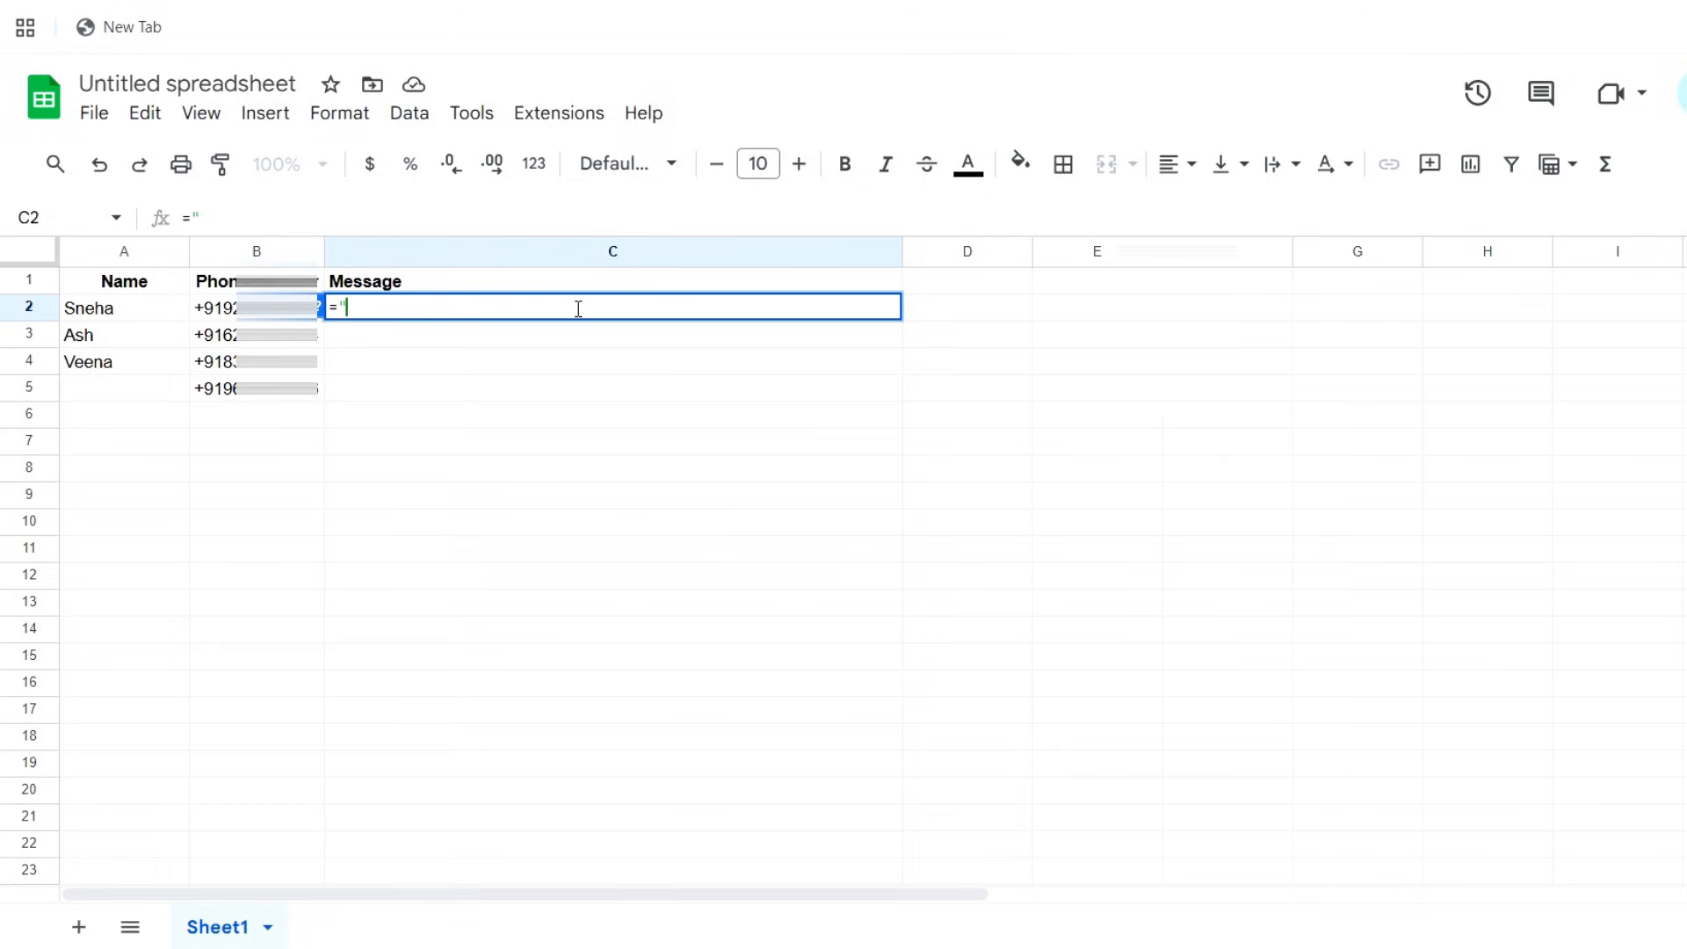
type("Hi \" &")
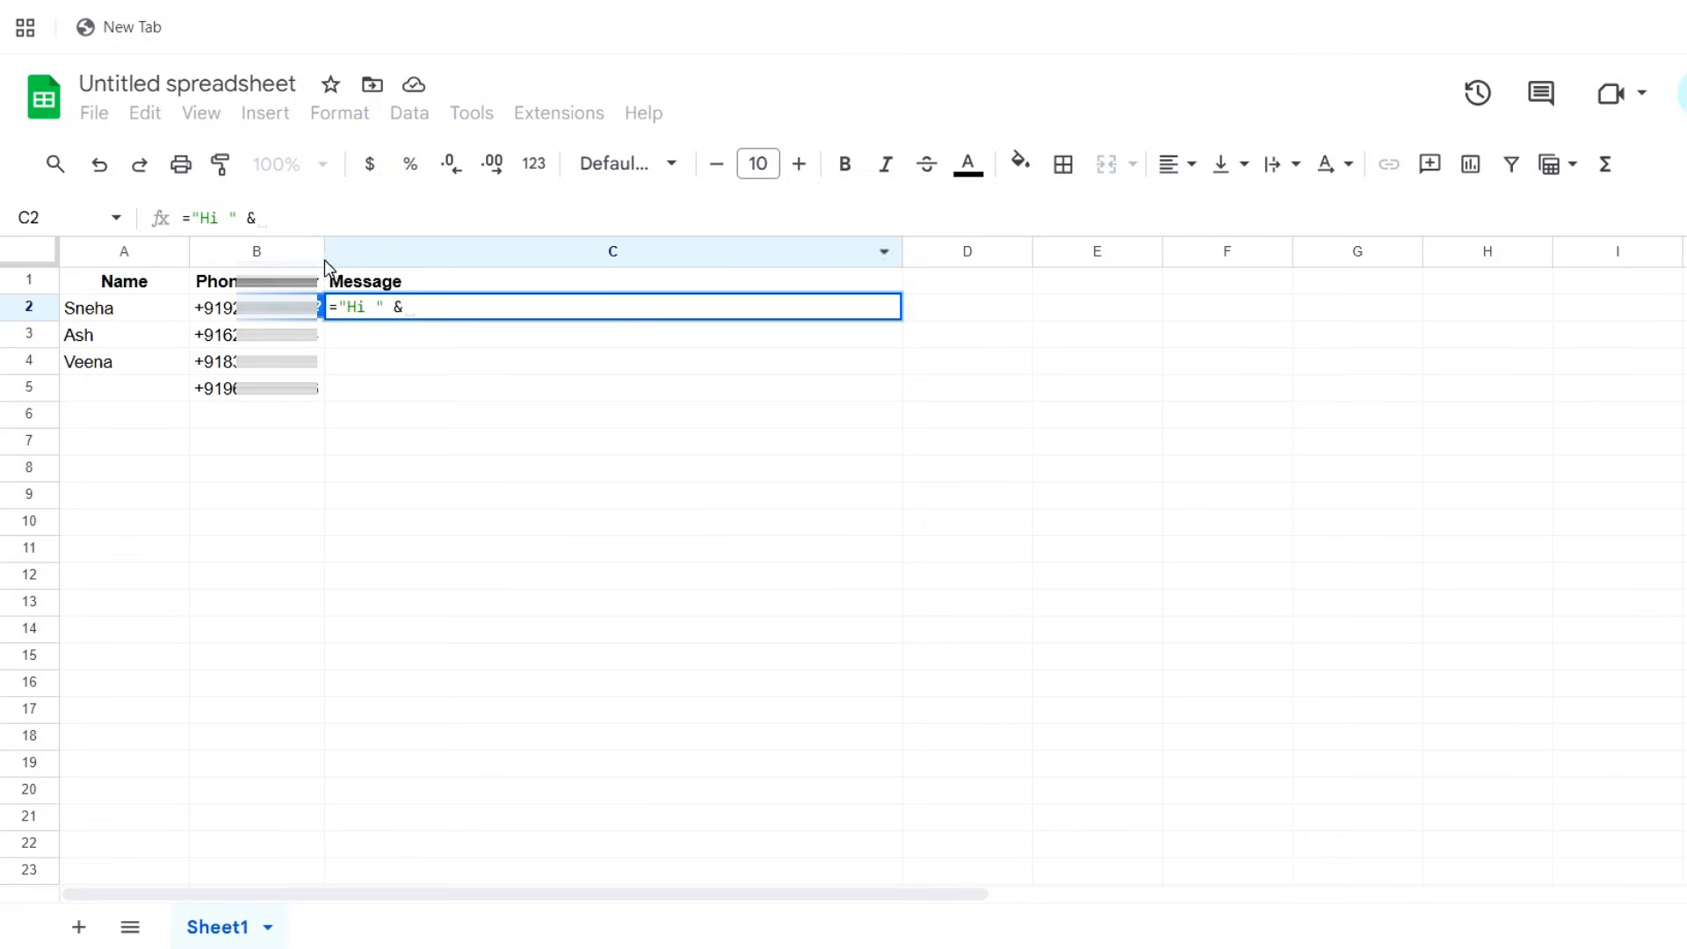
left_click(140, 309)
type("&")
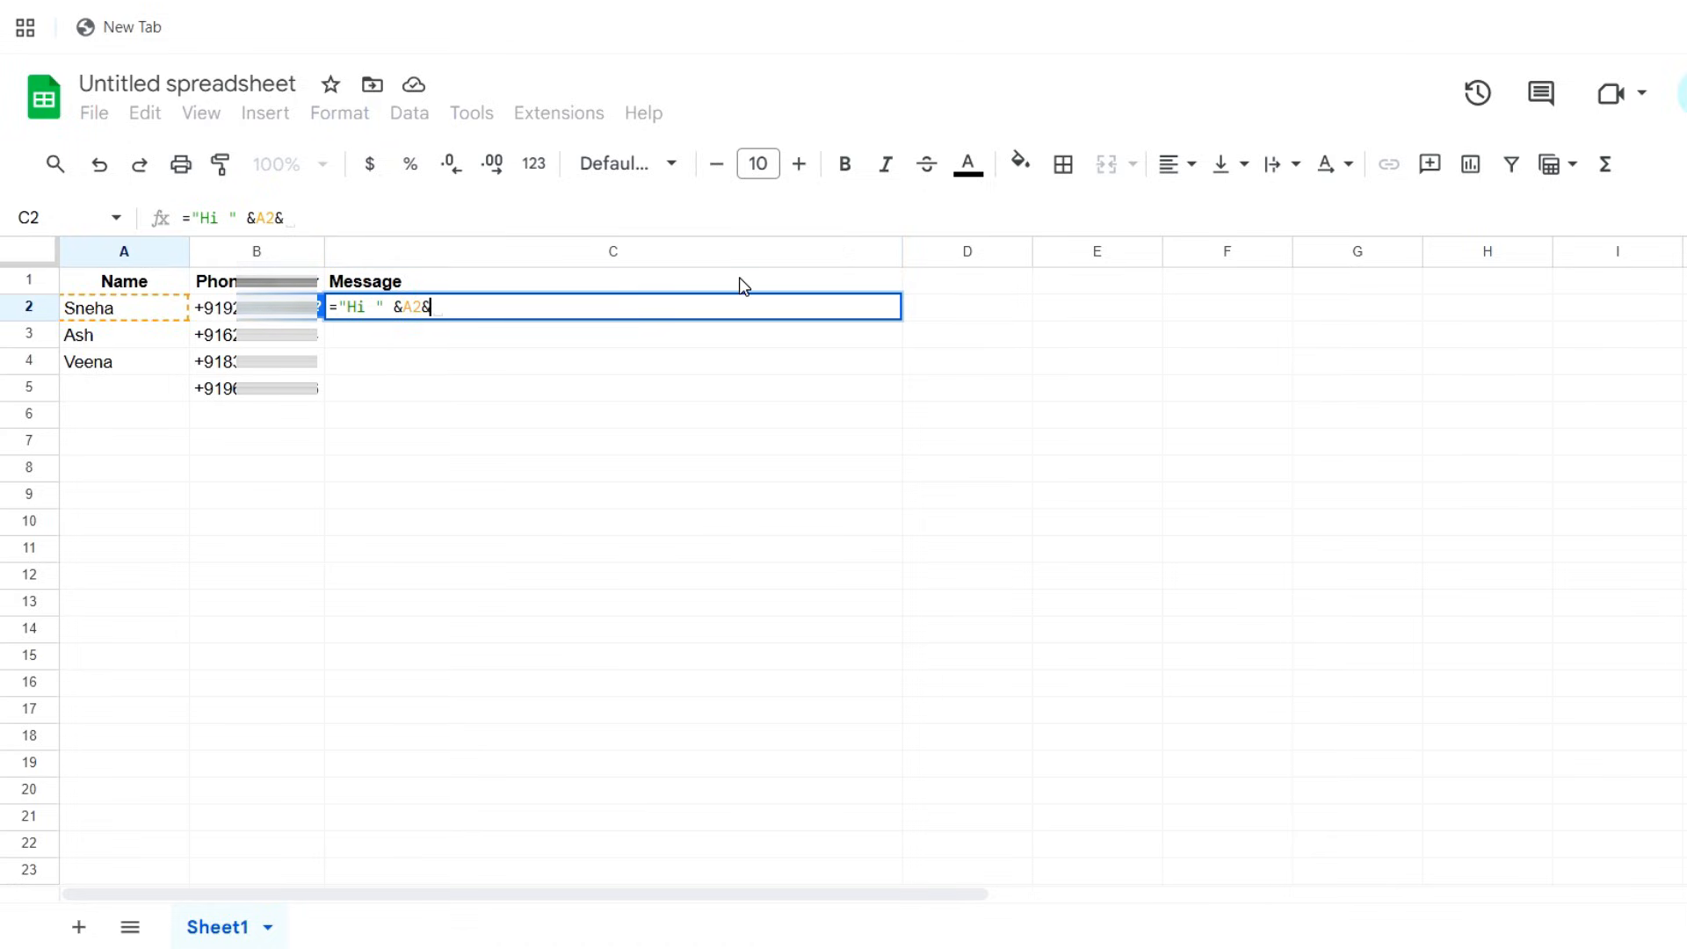
type(" \"")
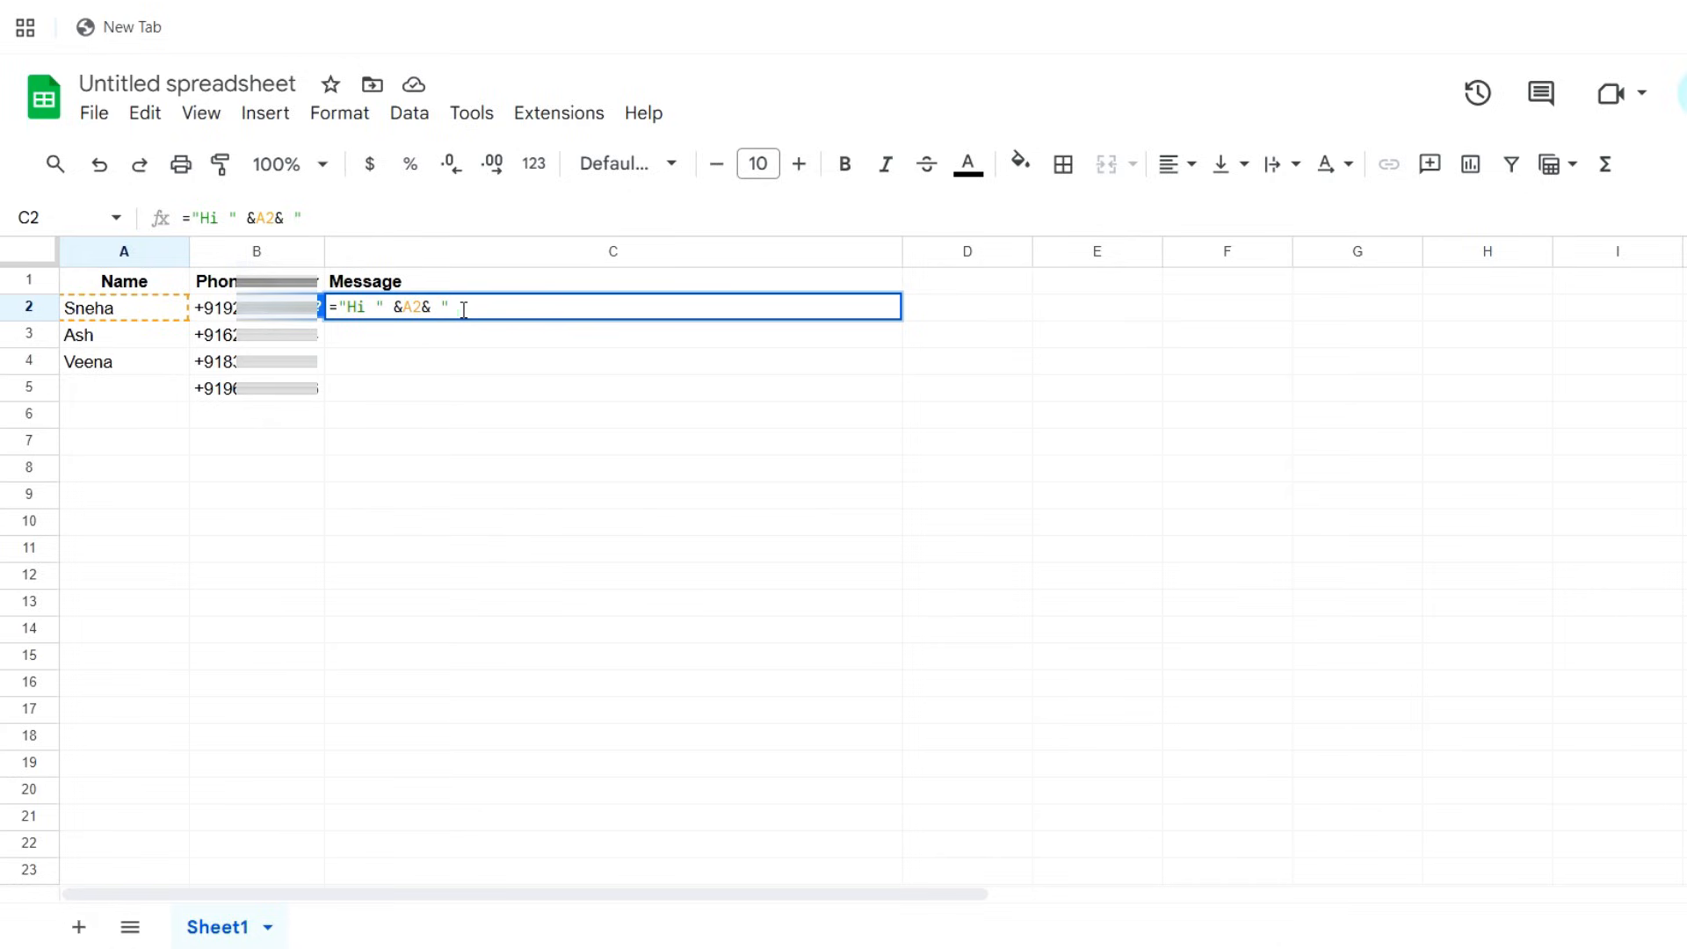
type(" ,")
Complete the C2 message formula with the text " ,a meeting has been arranged at 10.00am .Kindly participate"
type("a meeting has been arranged at ")
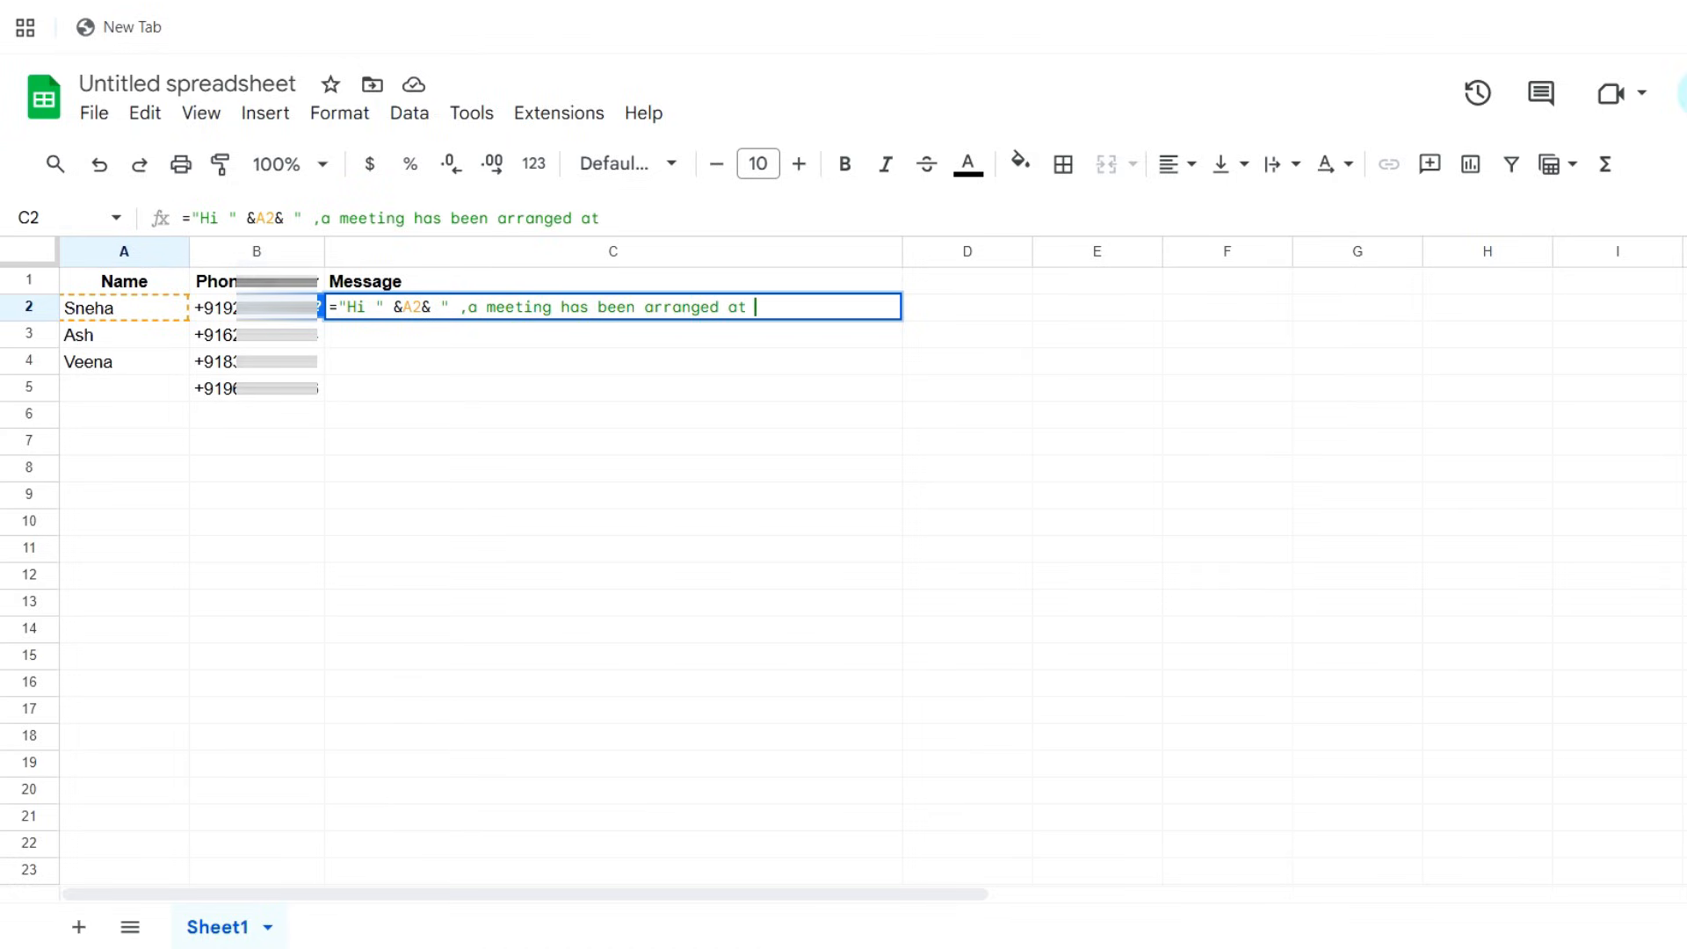
type("10.00am .Kindly participate\"")
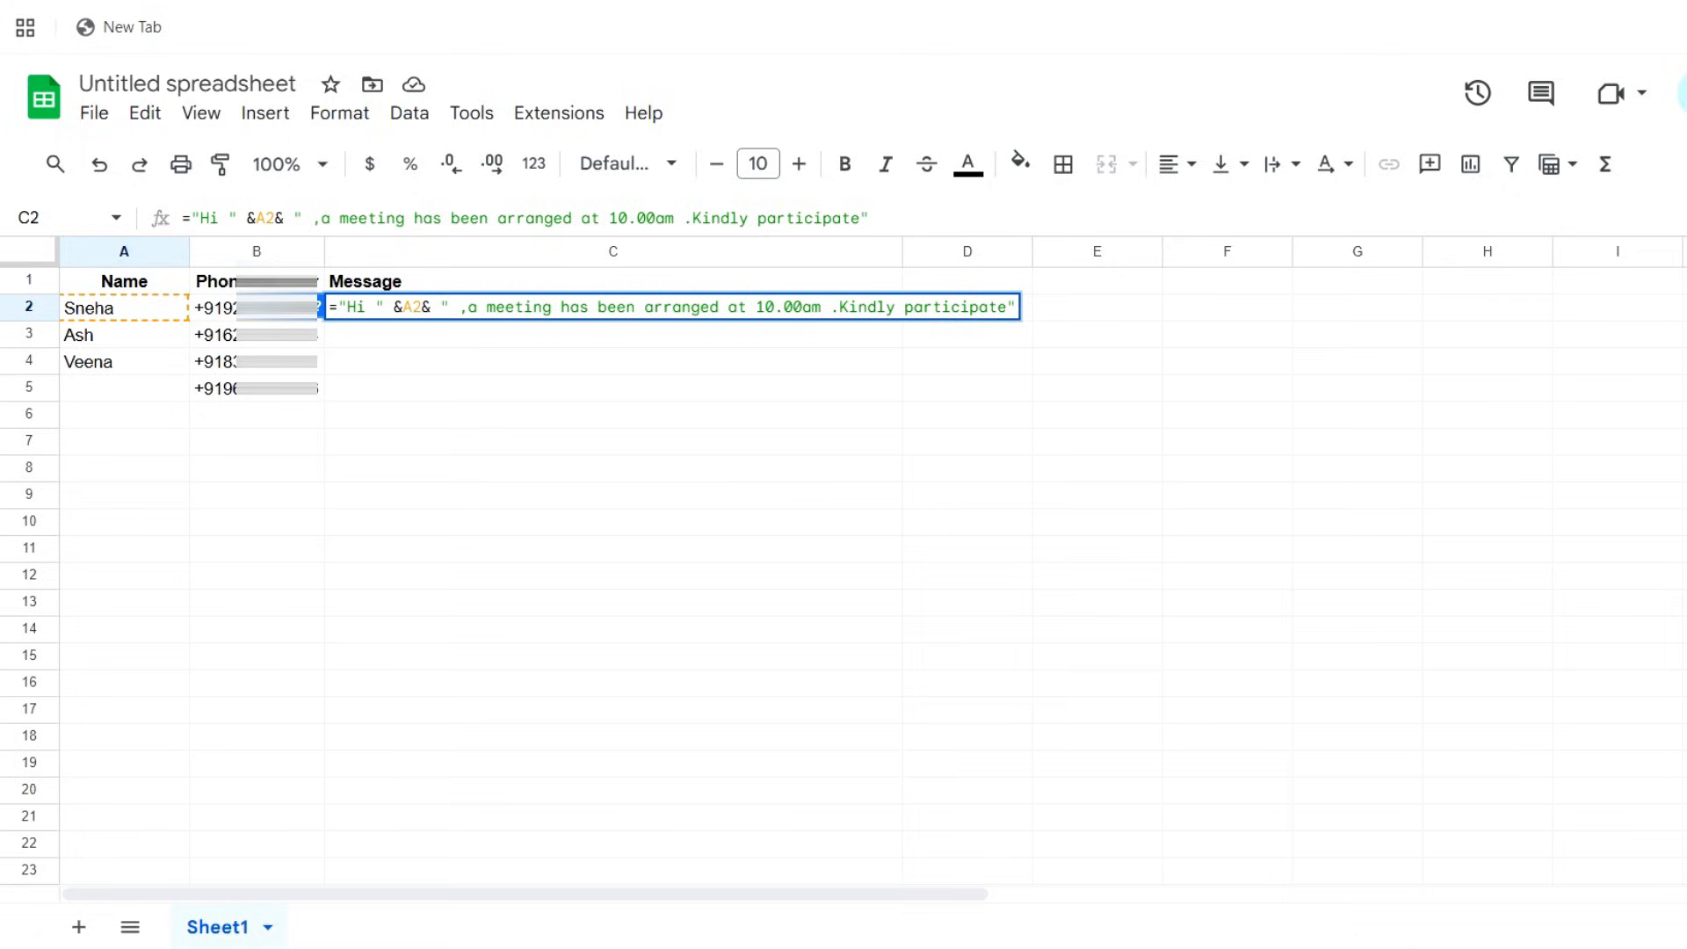
key("Return")
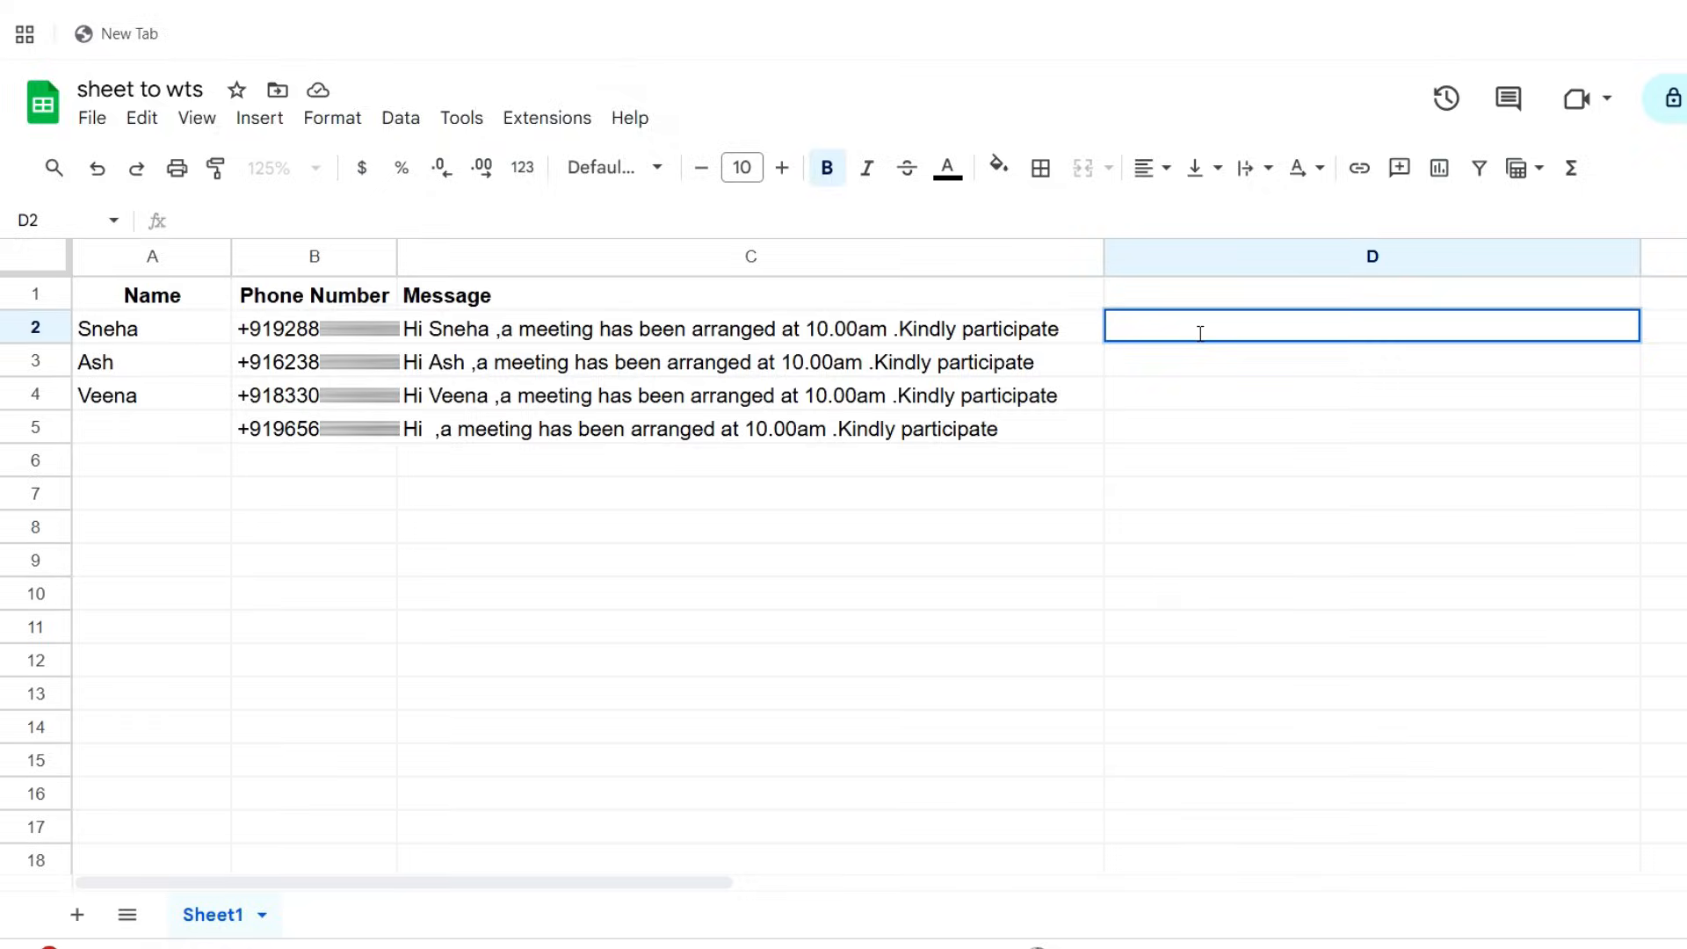
type("=h")
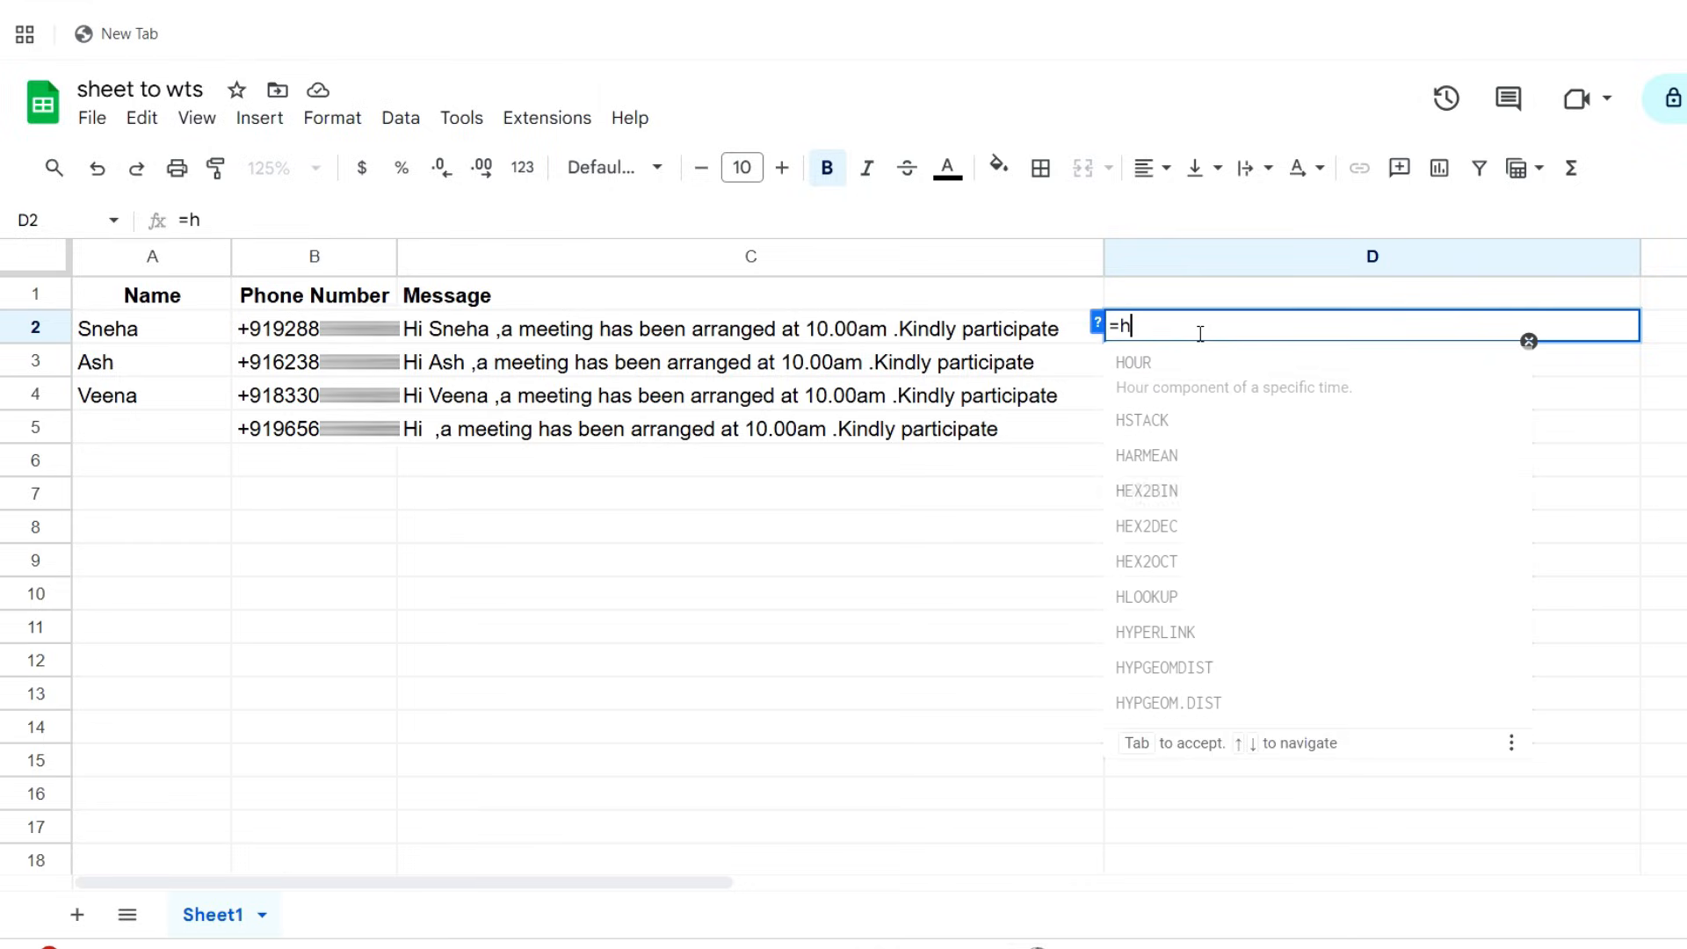
type("yp")
key("Tab")
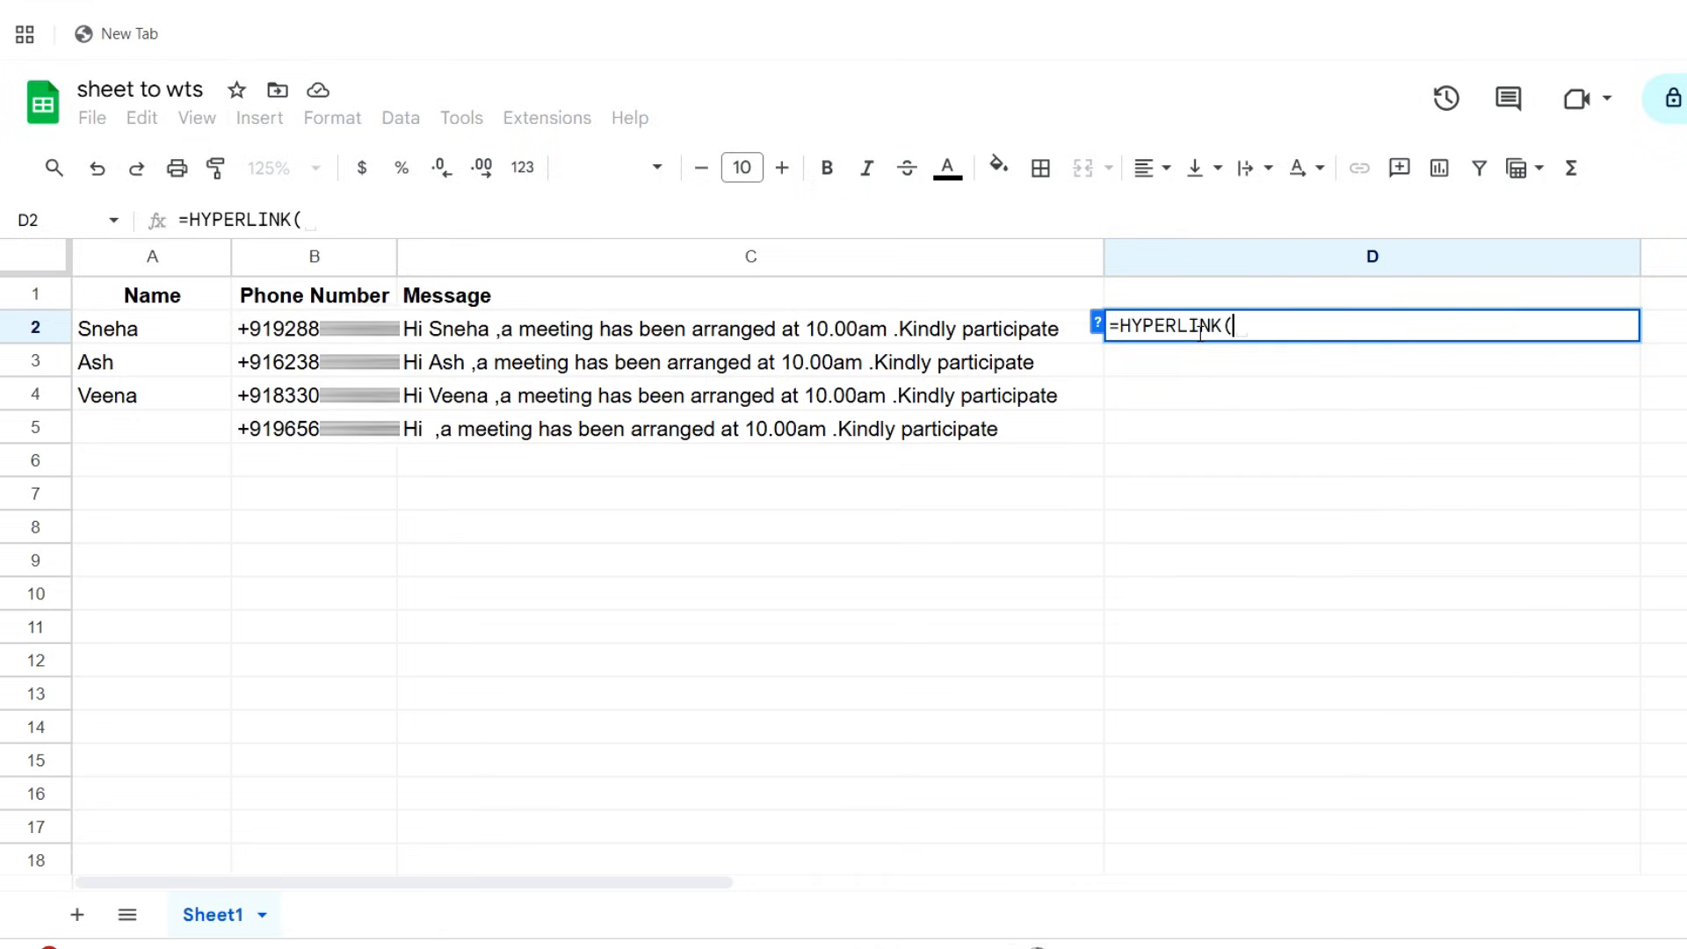
type("\"")
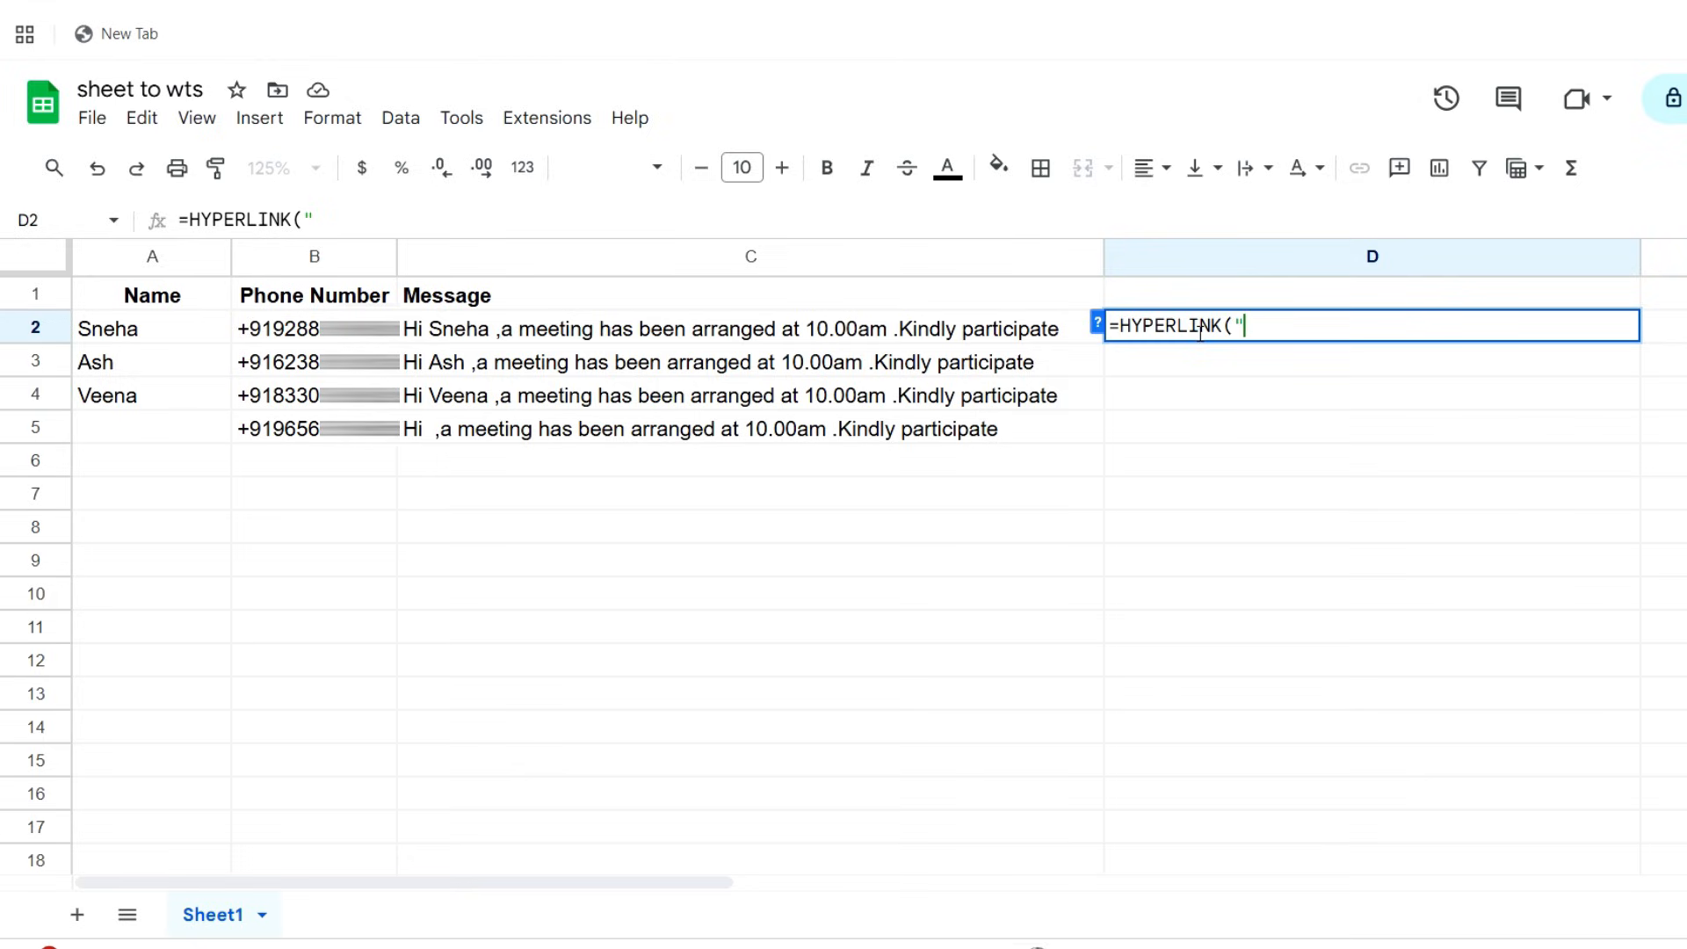
type("https://web")
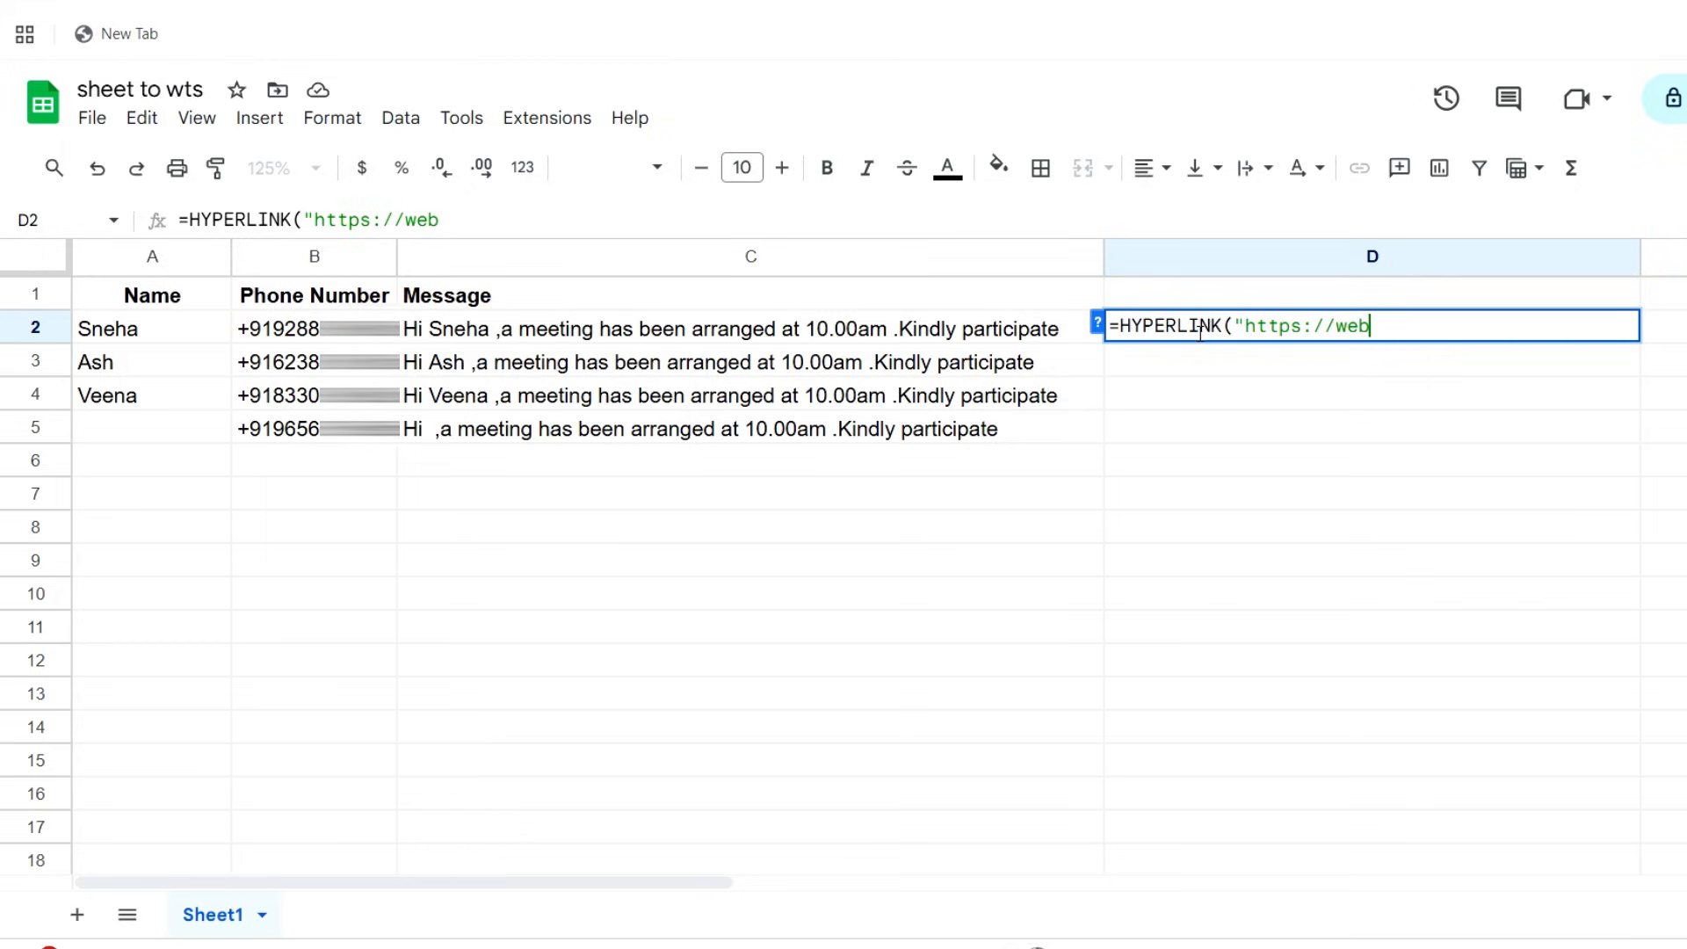
type(".whatsapp.com/")
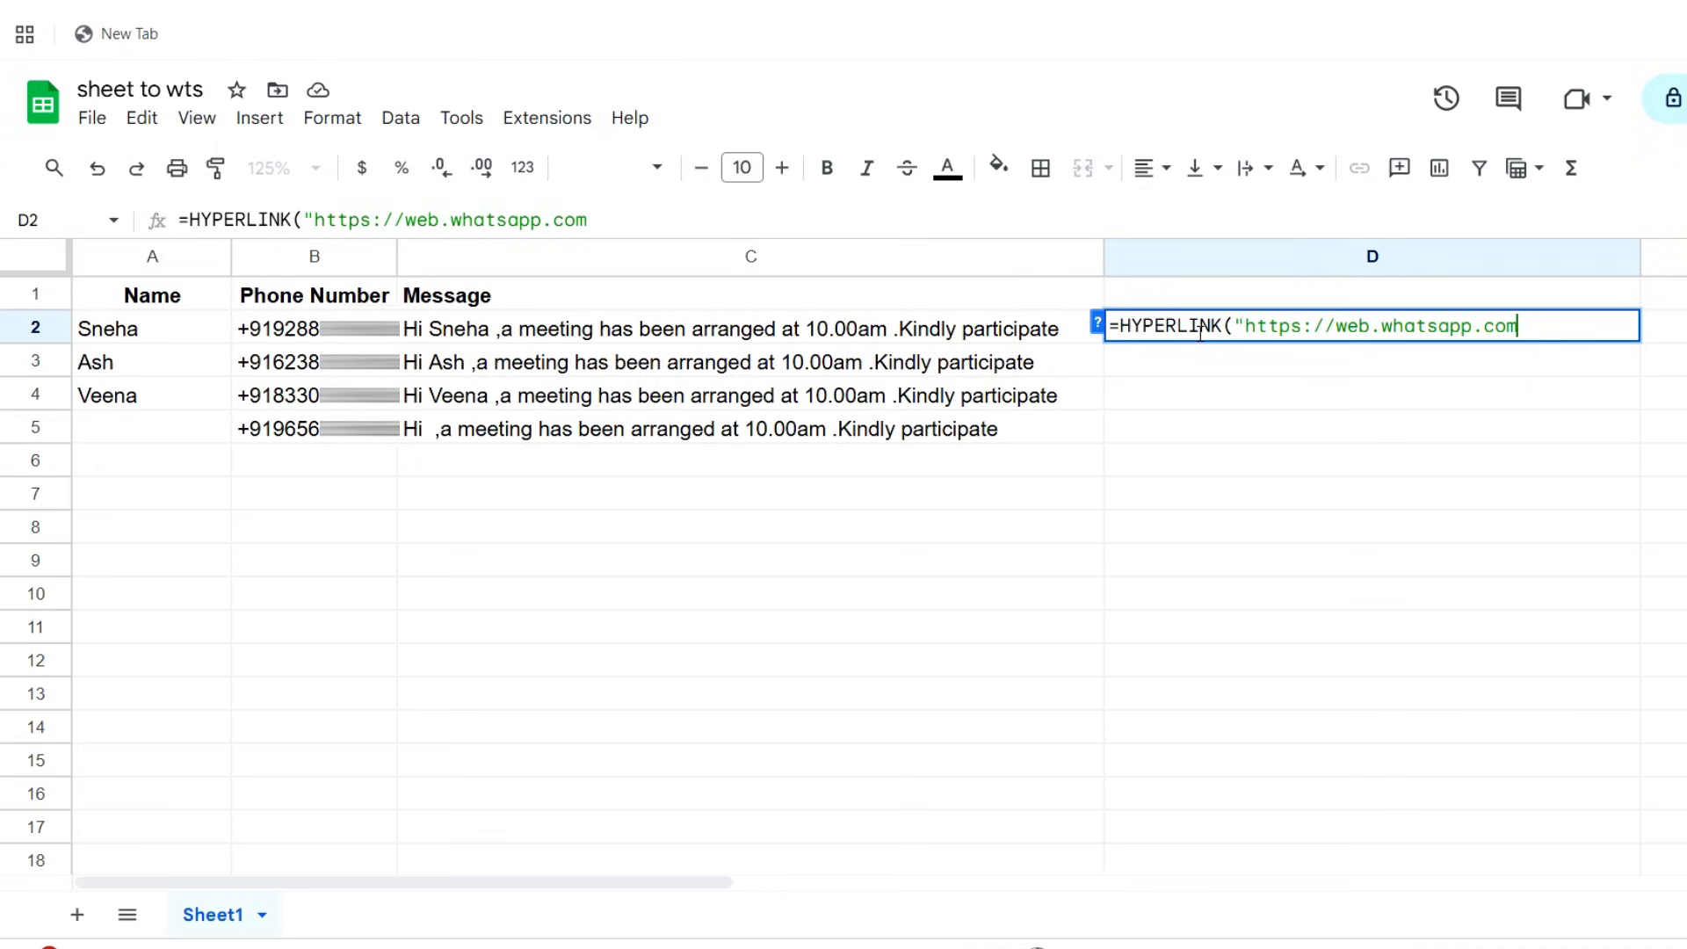
type("send?")
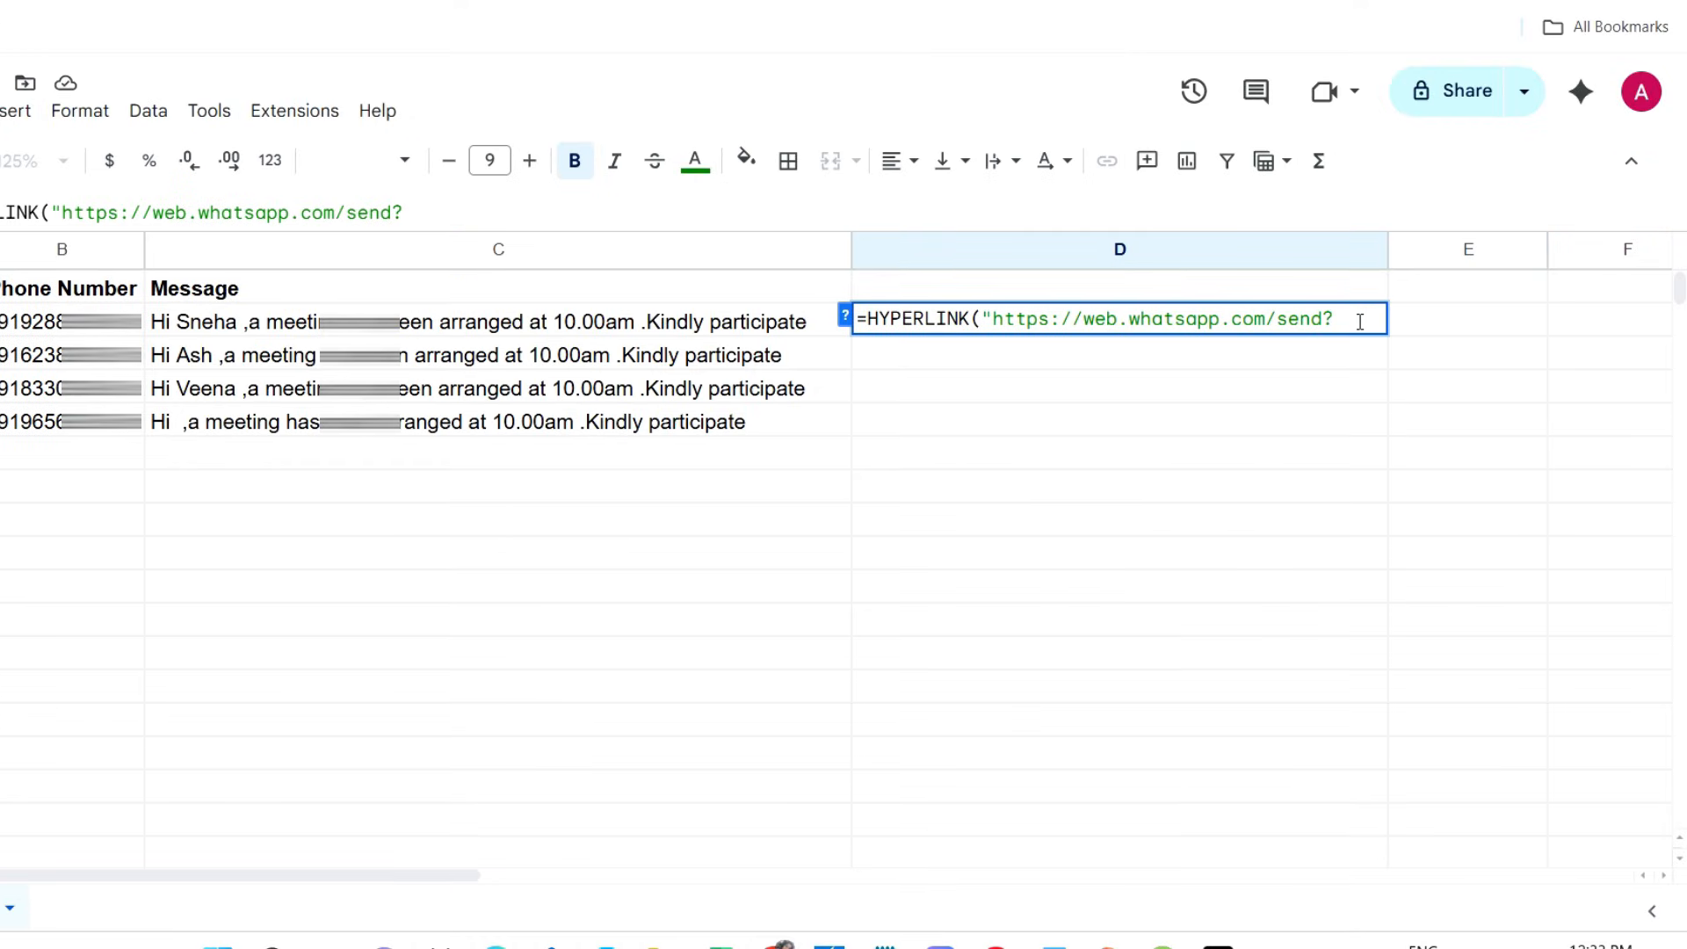
type("phone")
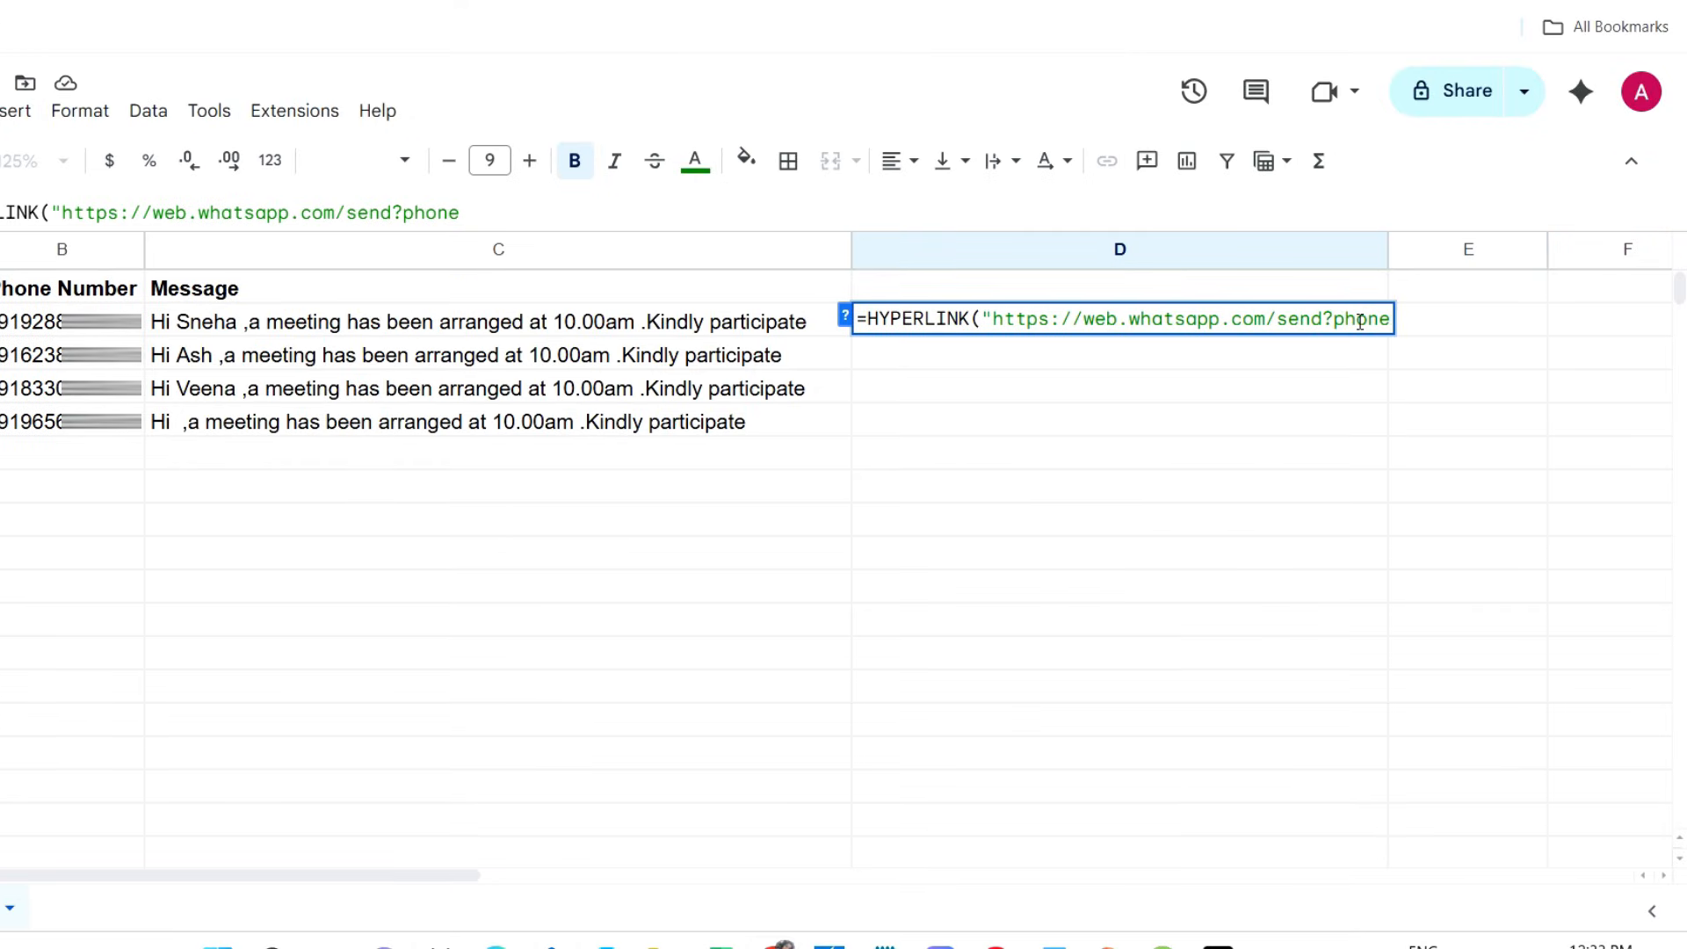
type("=\"")
Extend the link in the D2 formula with phone="&B2&" so it takes the phone number from B2
type("&")
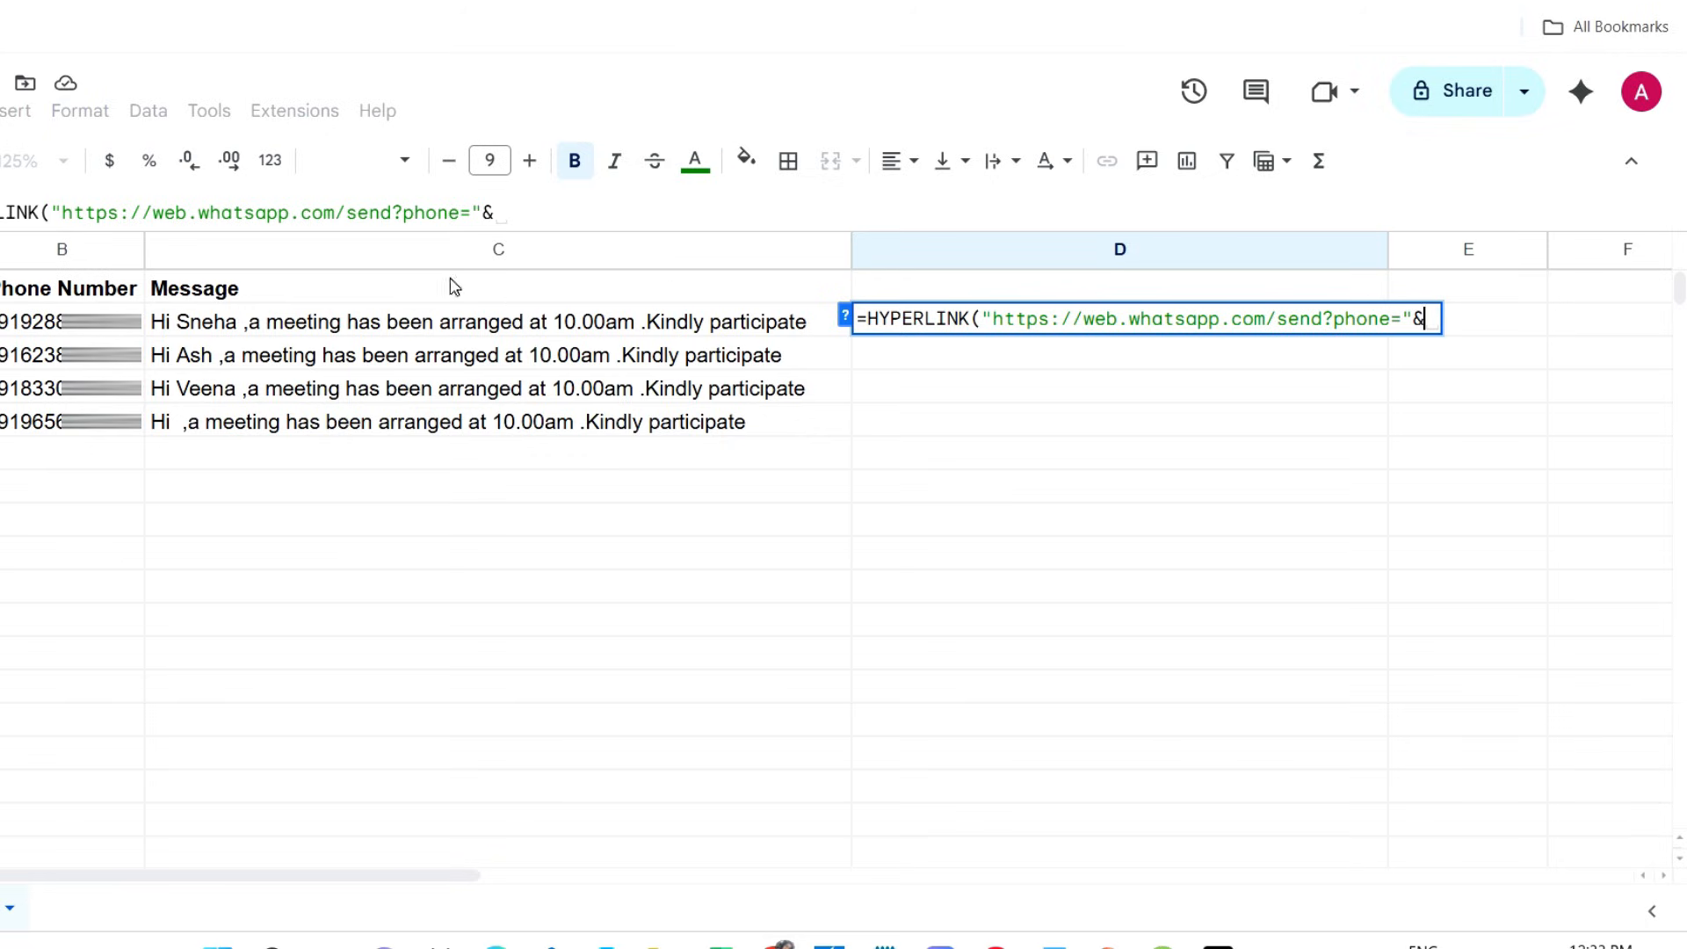
left_click(141, 330)
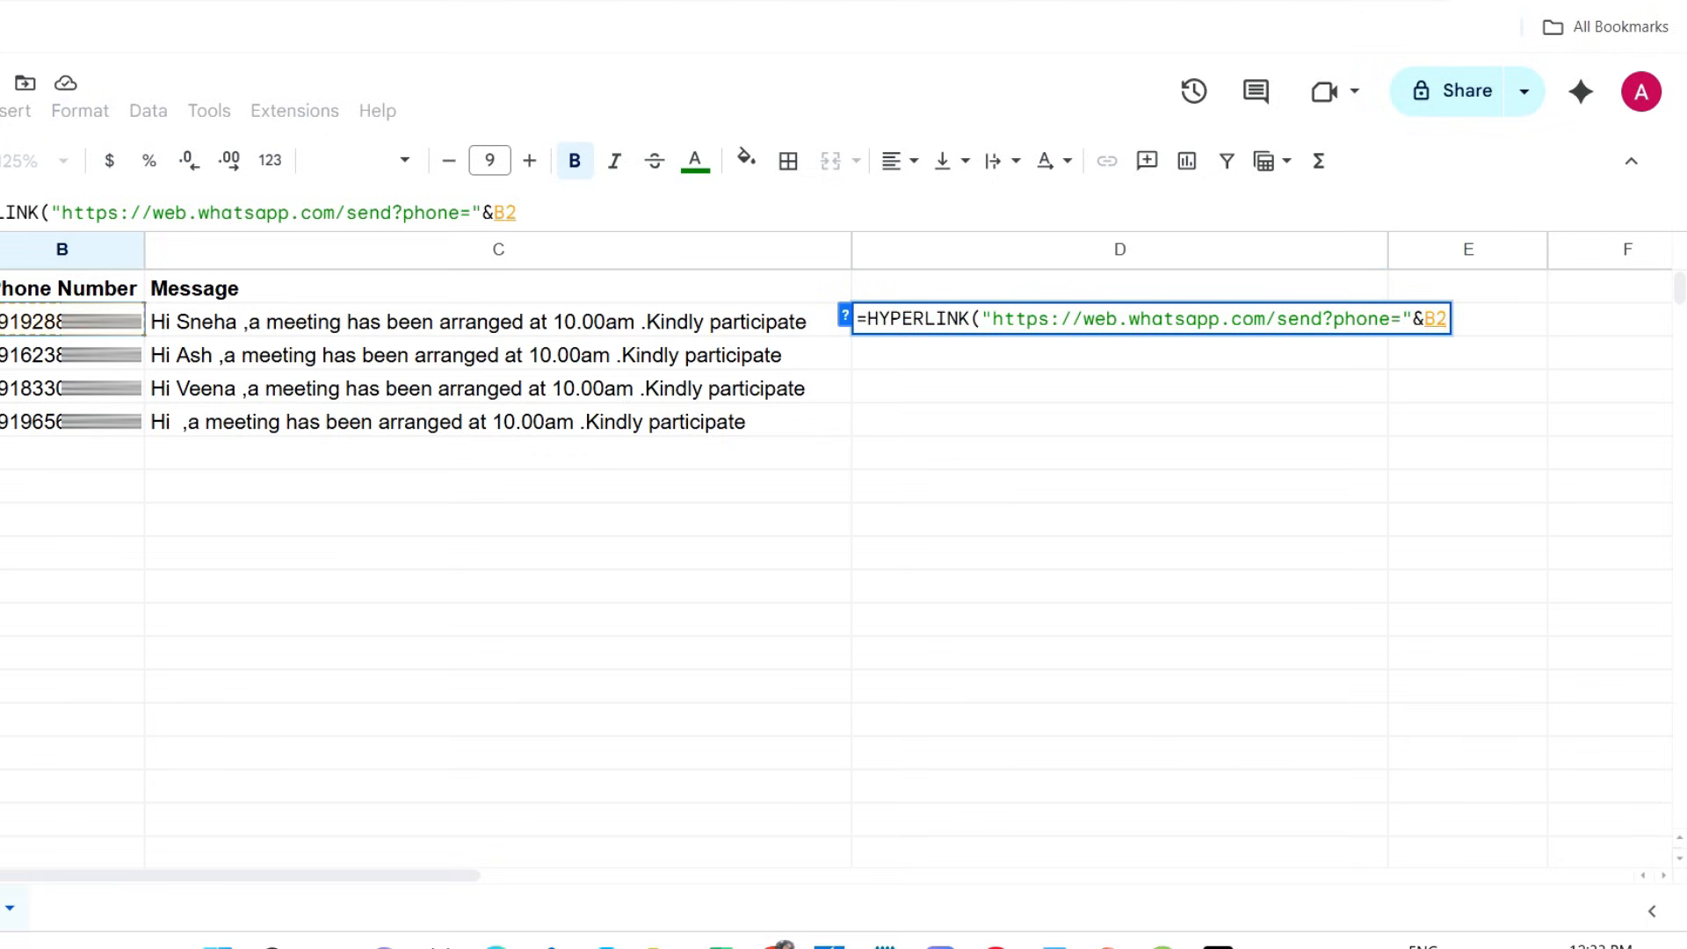
type("&")
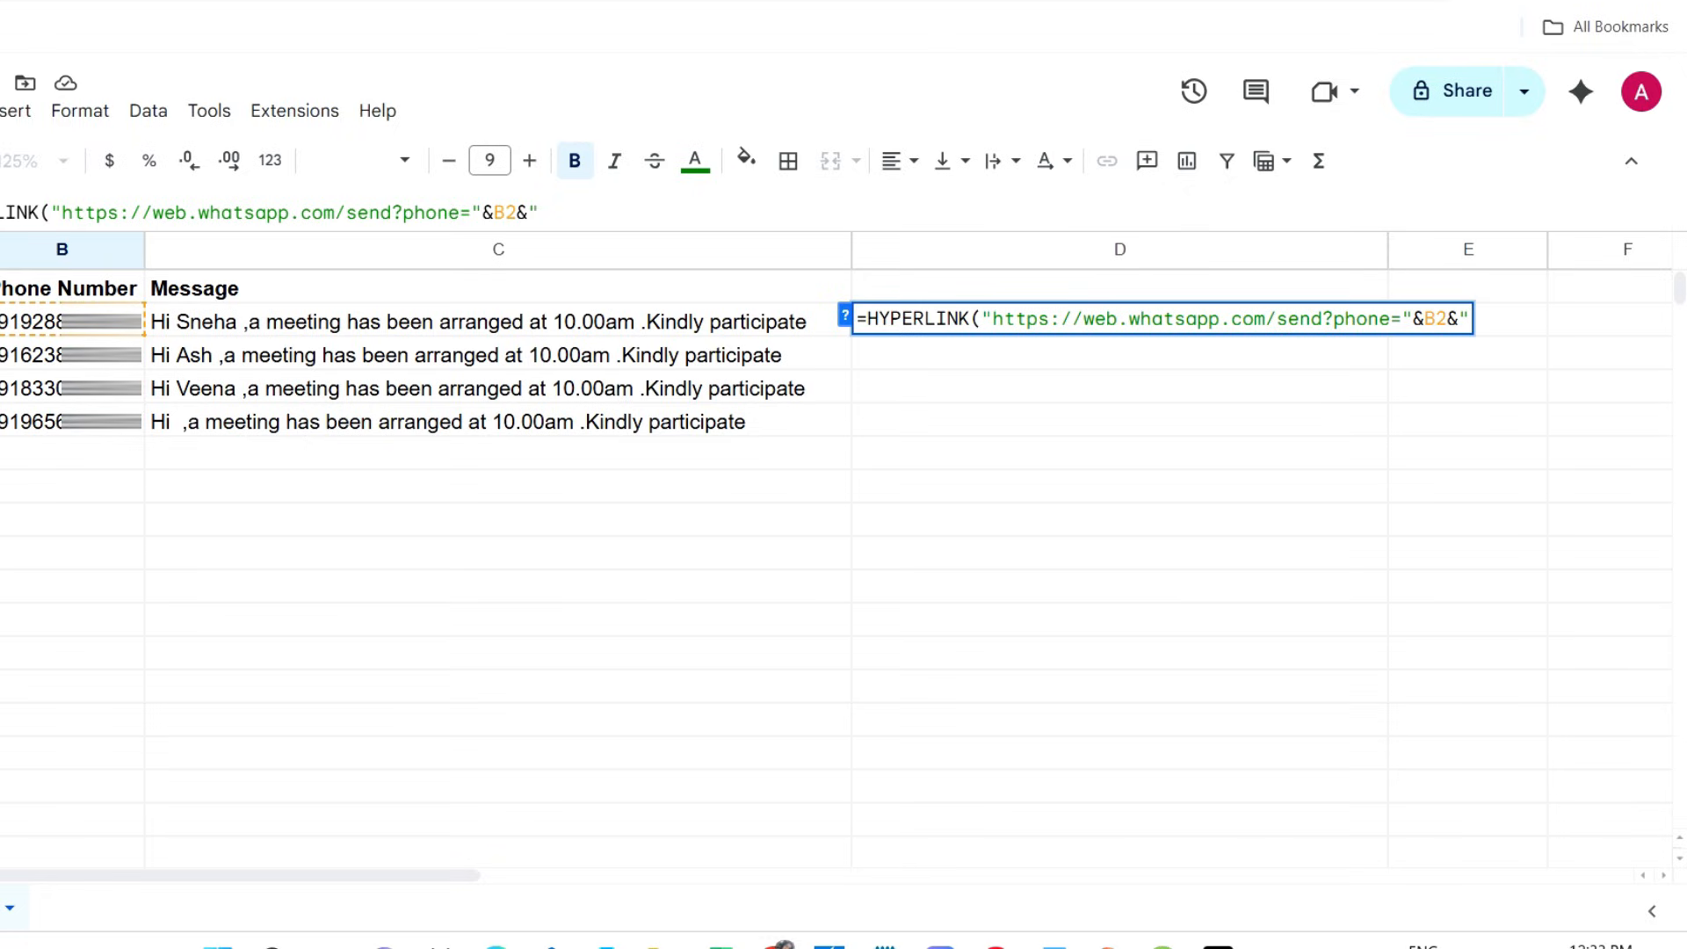
type("\"")
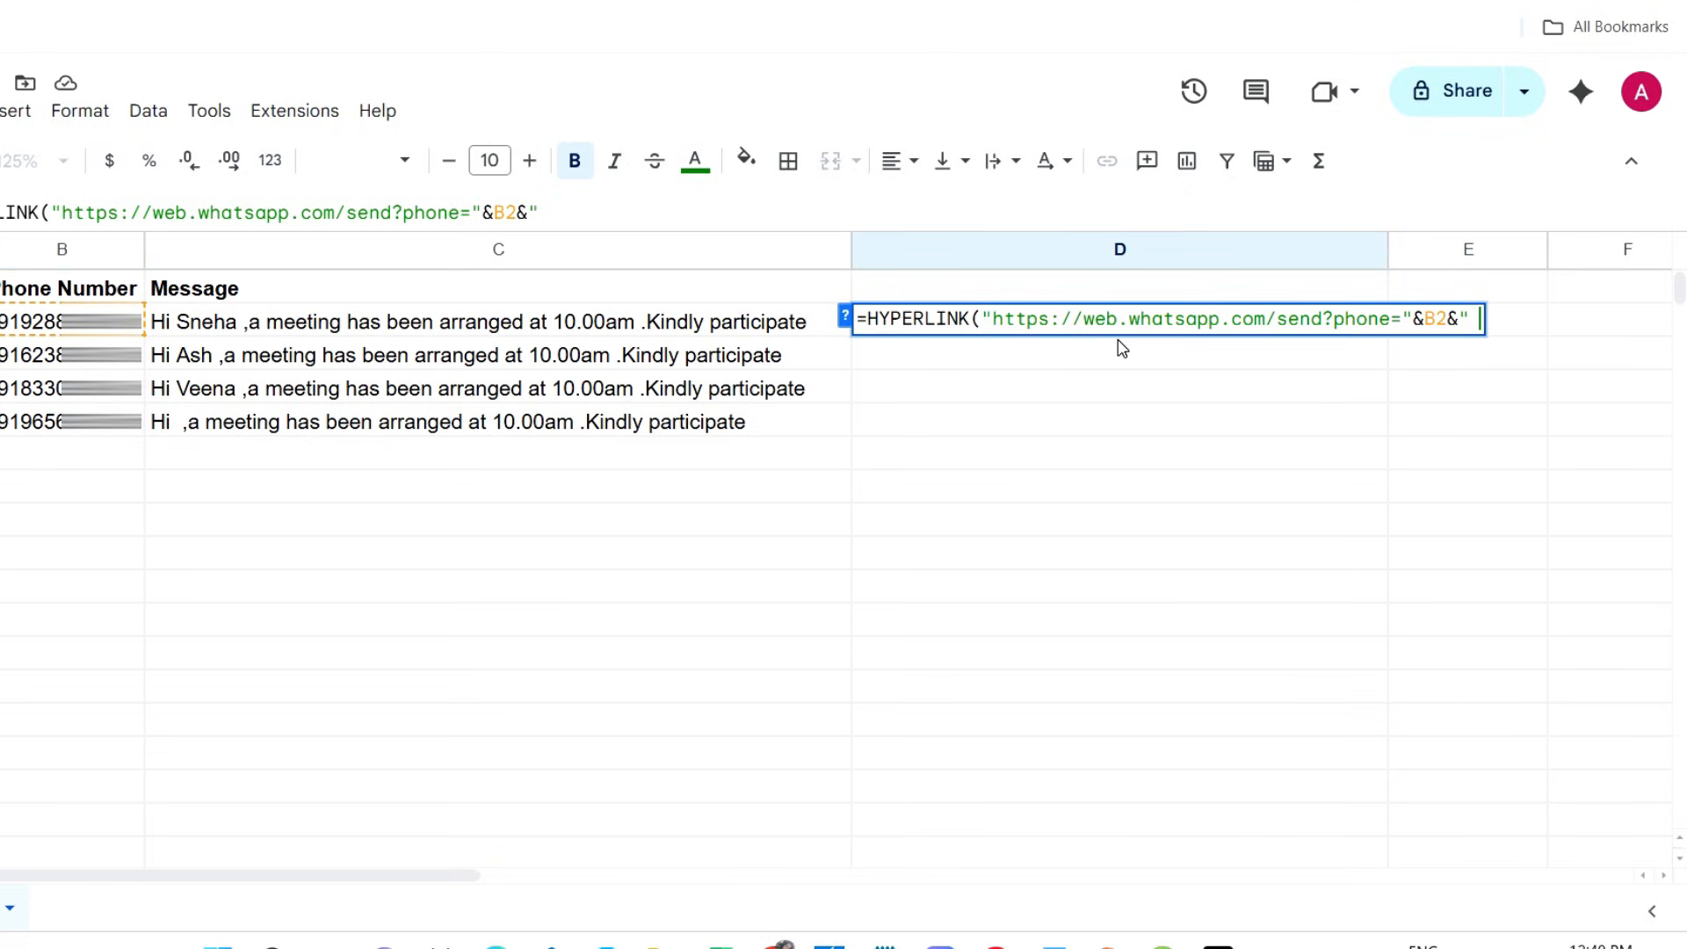
type(" &text=\"")
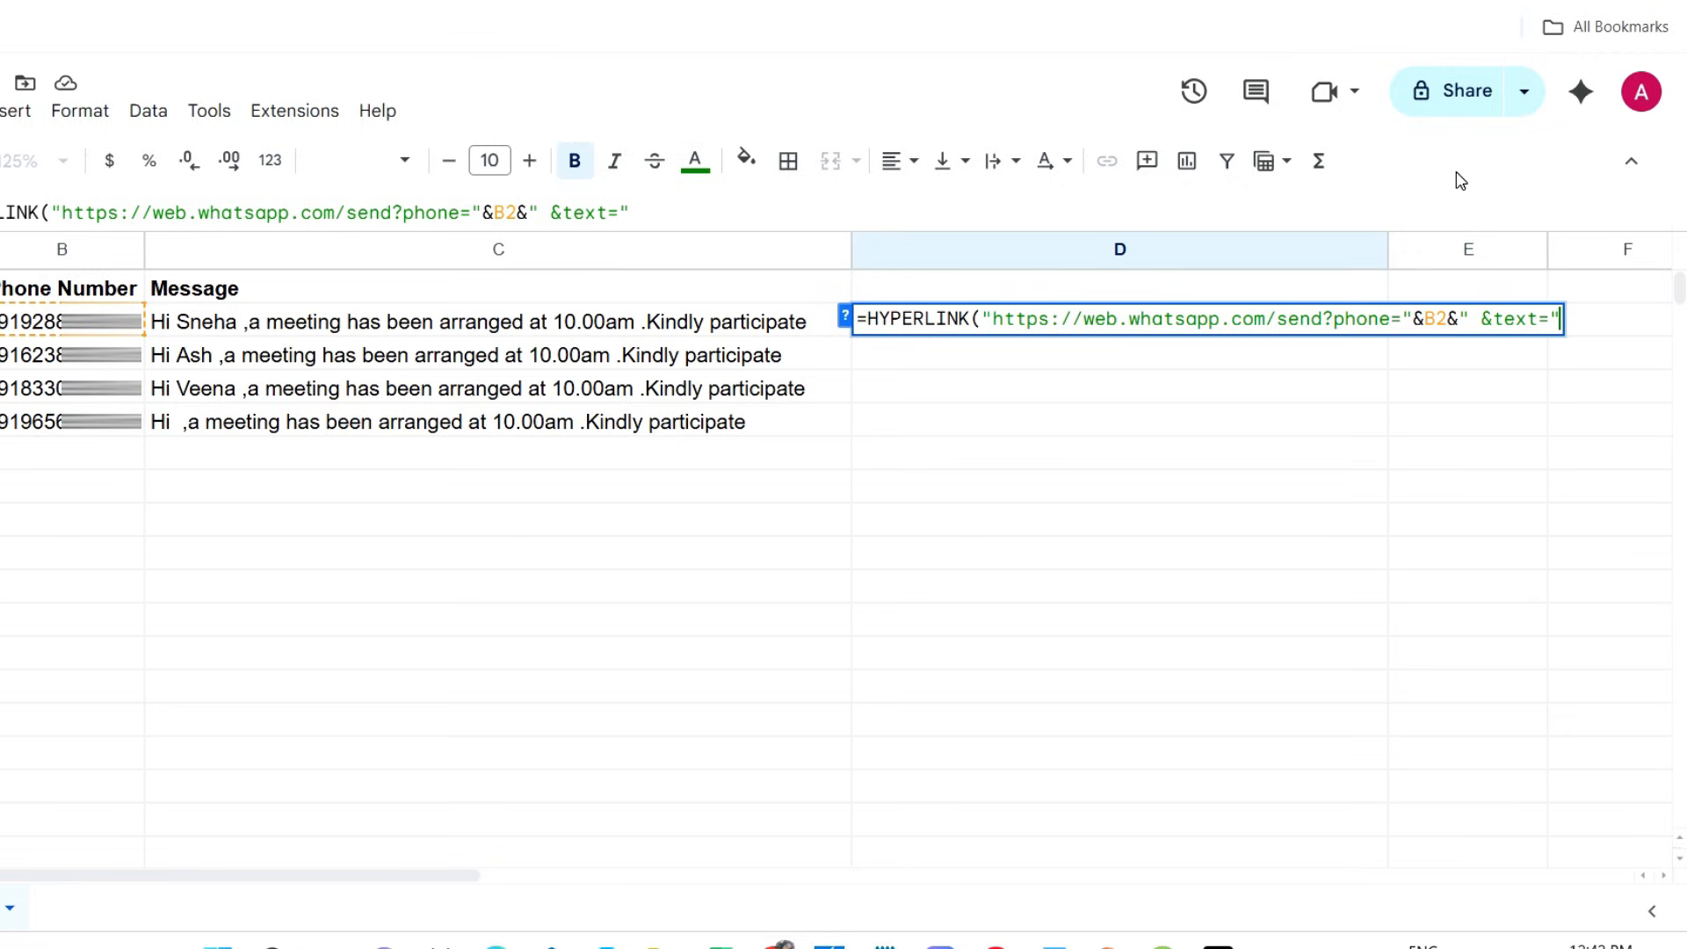
Append &text="&C2 to the link in the D2 formula so it carries the message from C2
type("&")
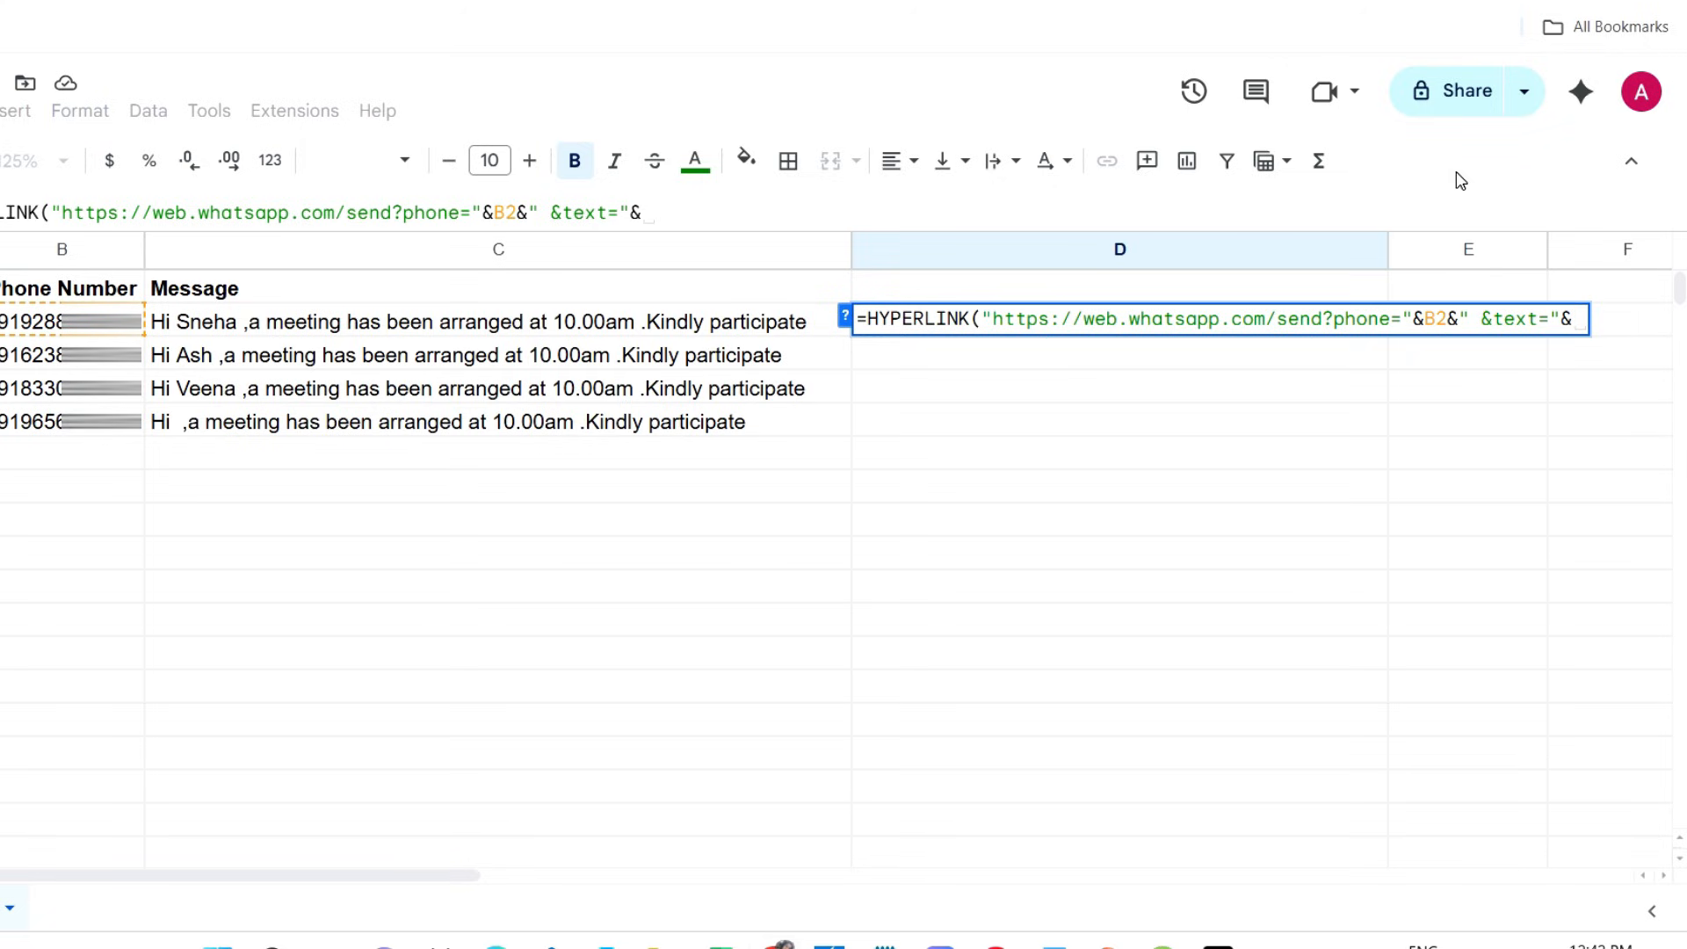
left_click(783, 327)
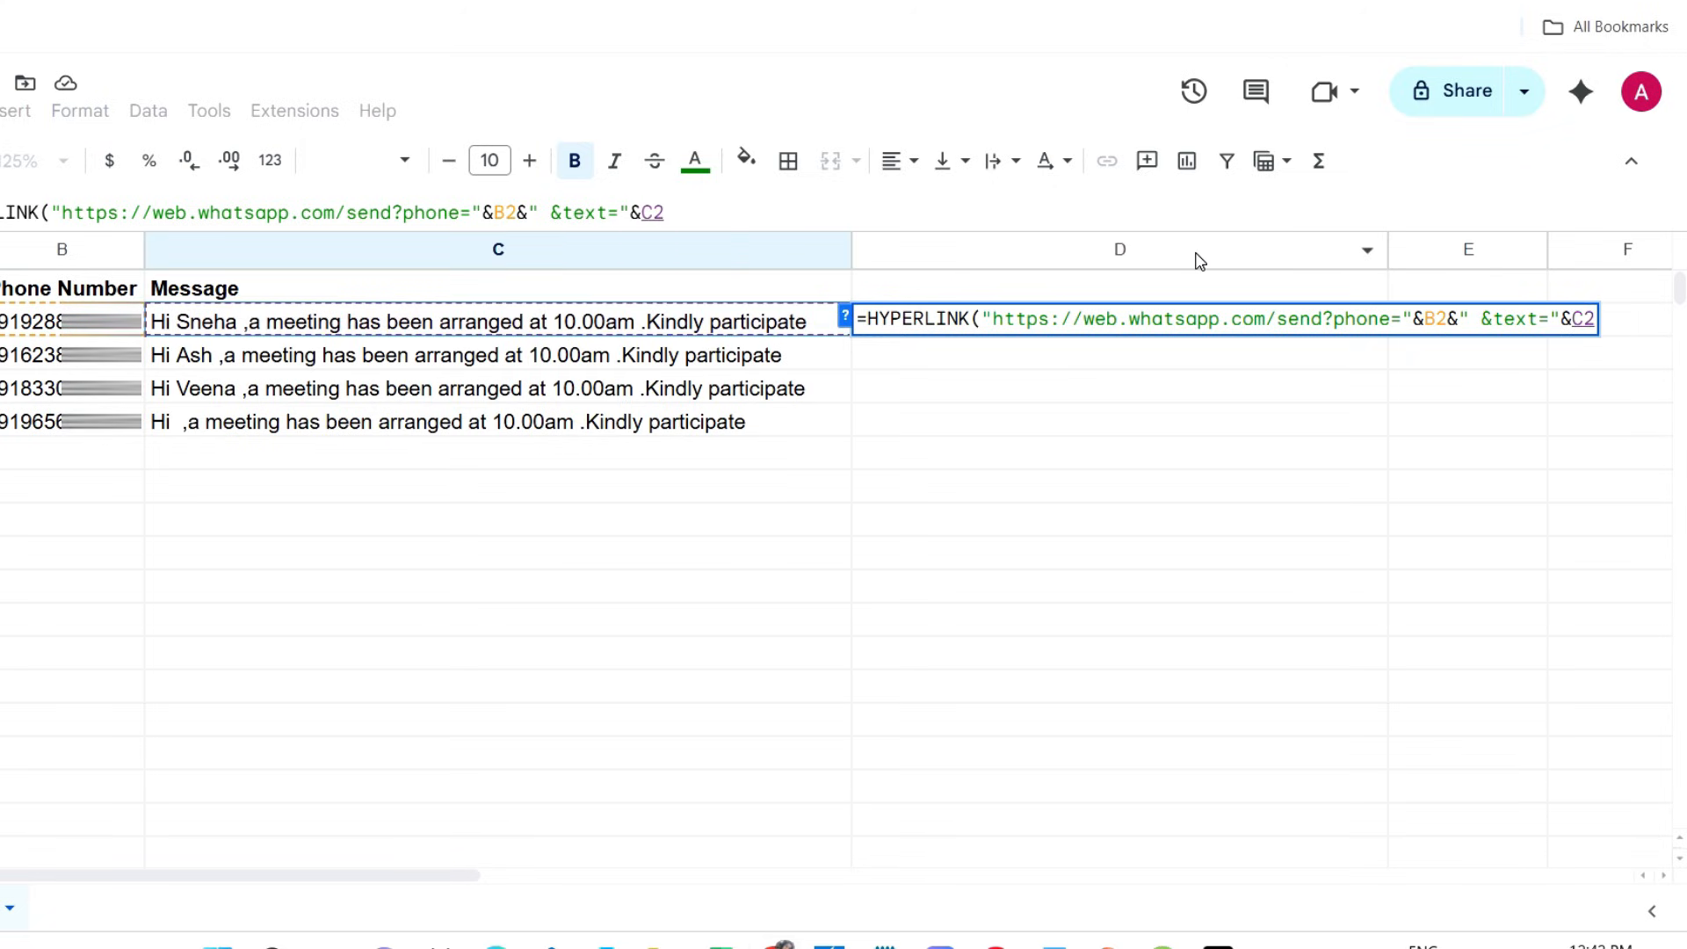
Add "Send" as the link label and finish the HYPERLINK formula in D2
type(",\"Send")
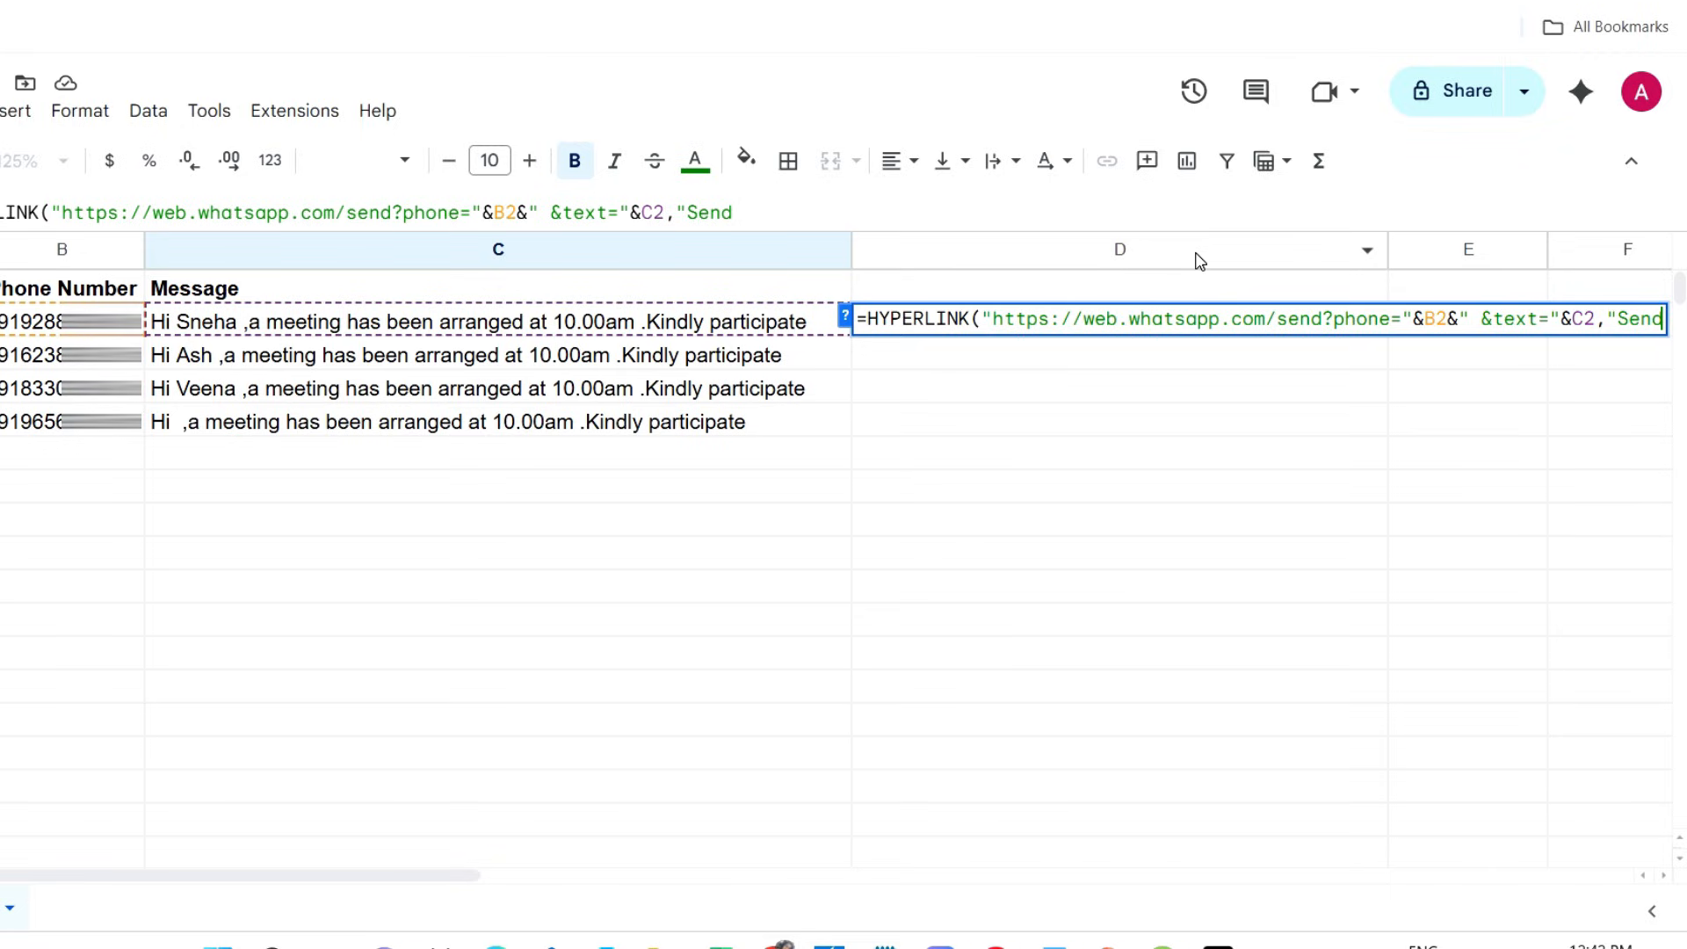
type("\"")
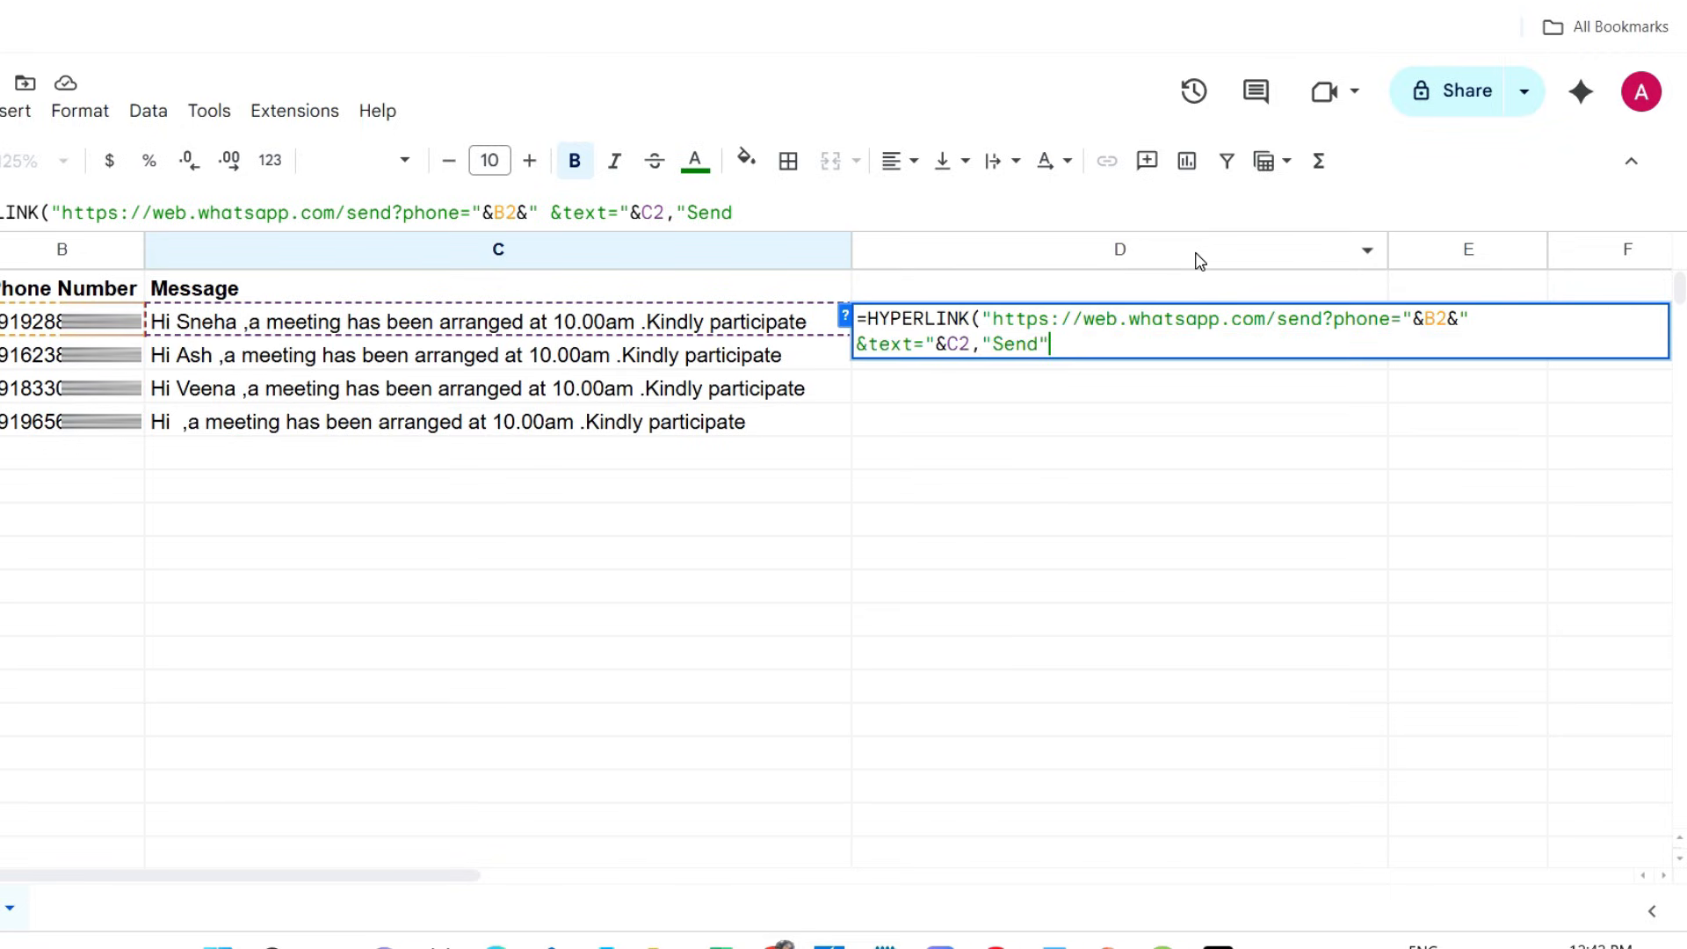
type(")")
key("Return")
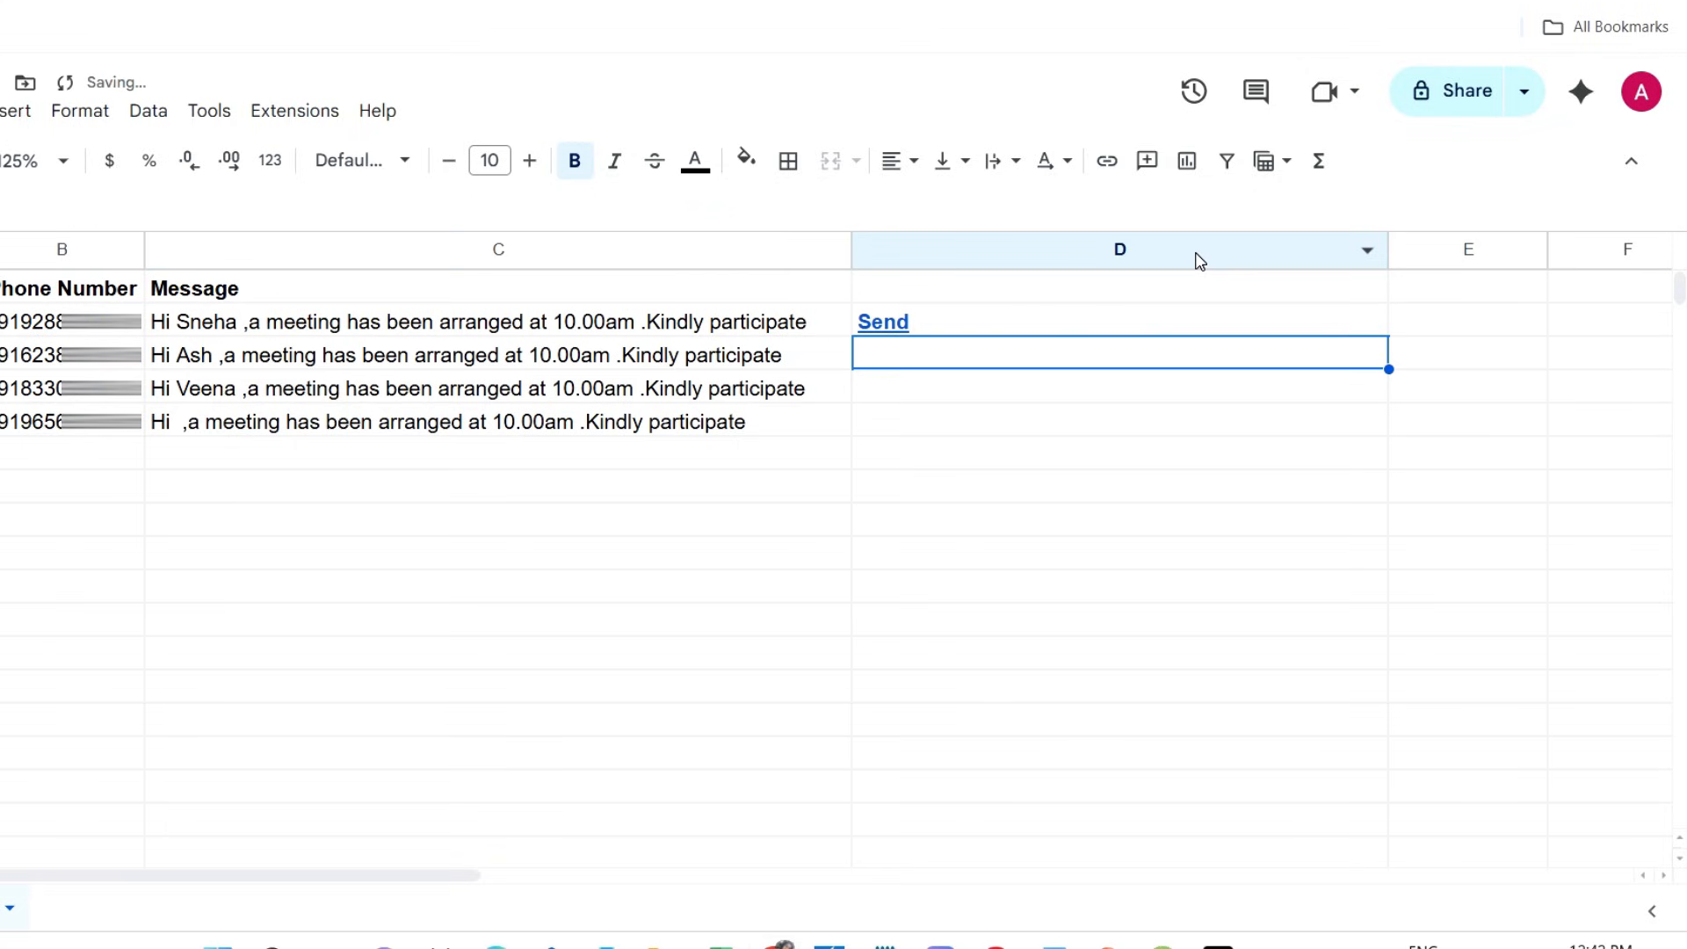
Copy the HYPERLINK formula from D2 down through D5 so every contact row has a Send link
left_click(1314, 327)
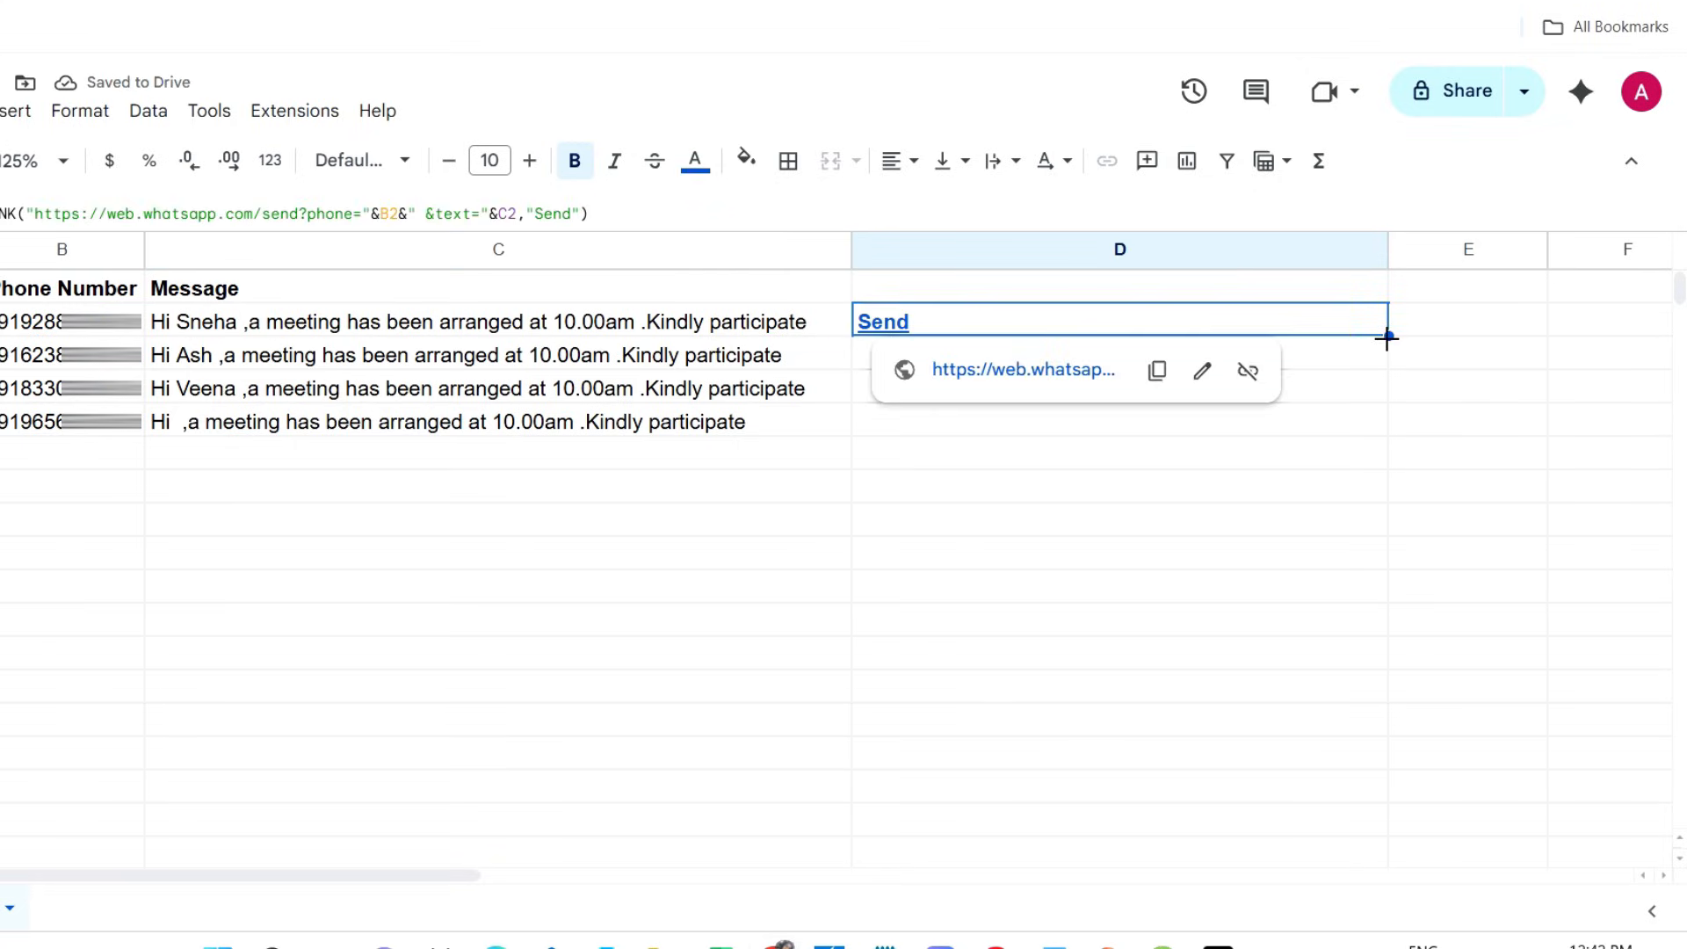
left_click_drag(1389, 336, 1390, 430)
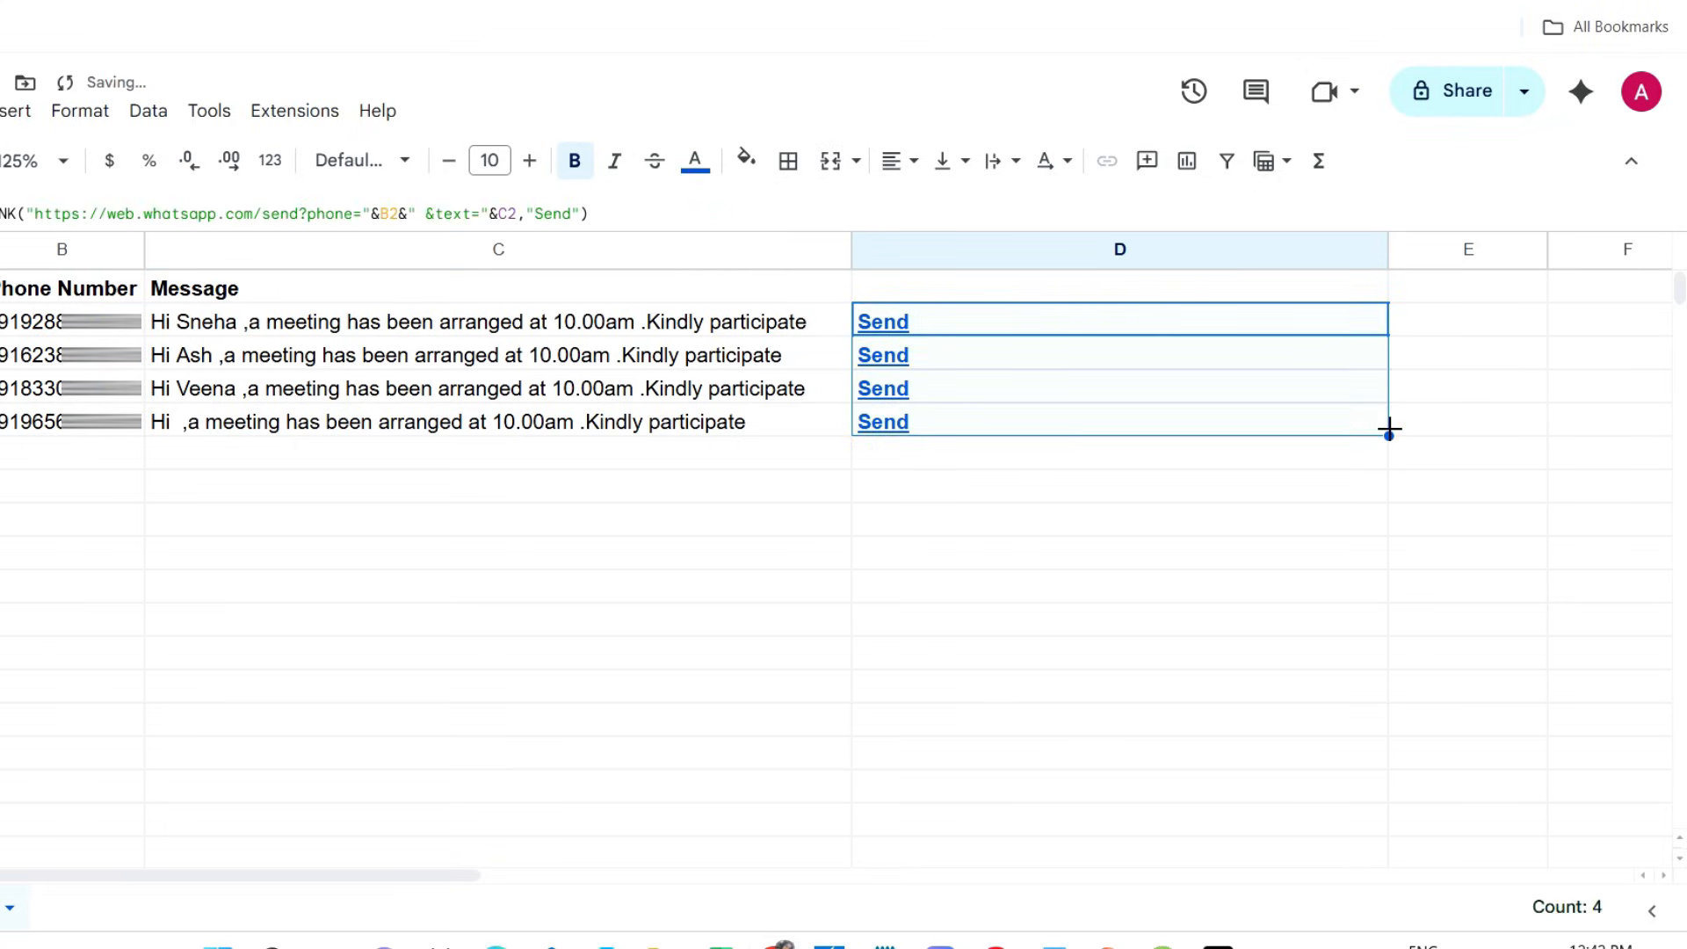
left_click(975, 526)
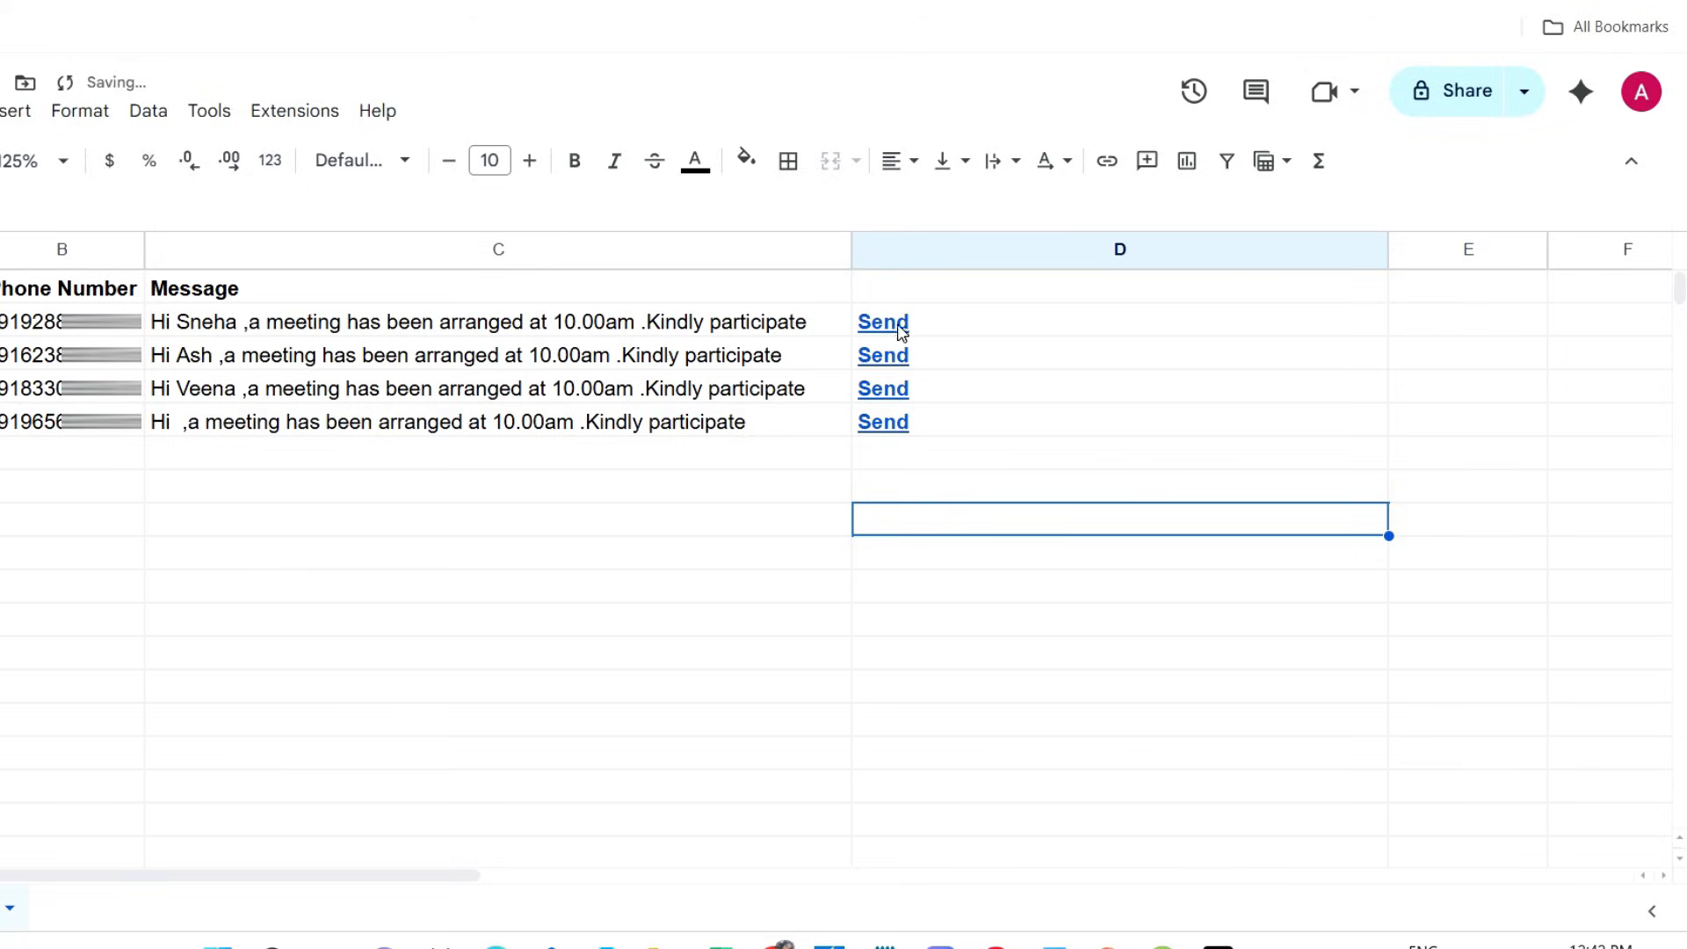
Open the Send link in D2 and send the prefilled meeting message to that contact in WhatsApp Web
mouse_move(889, 332)
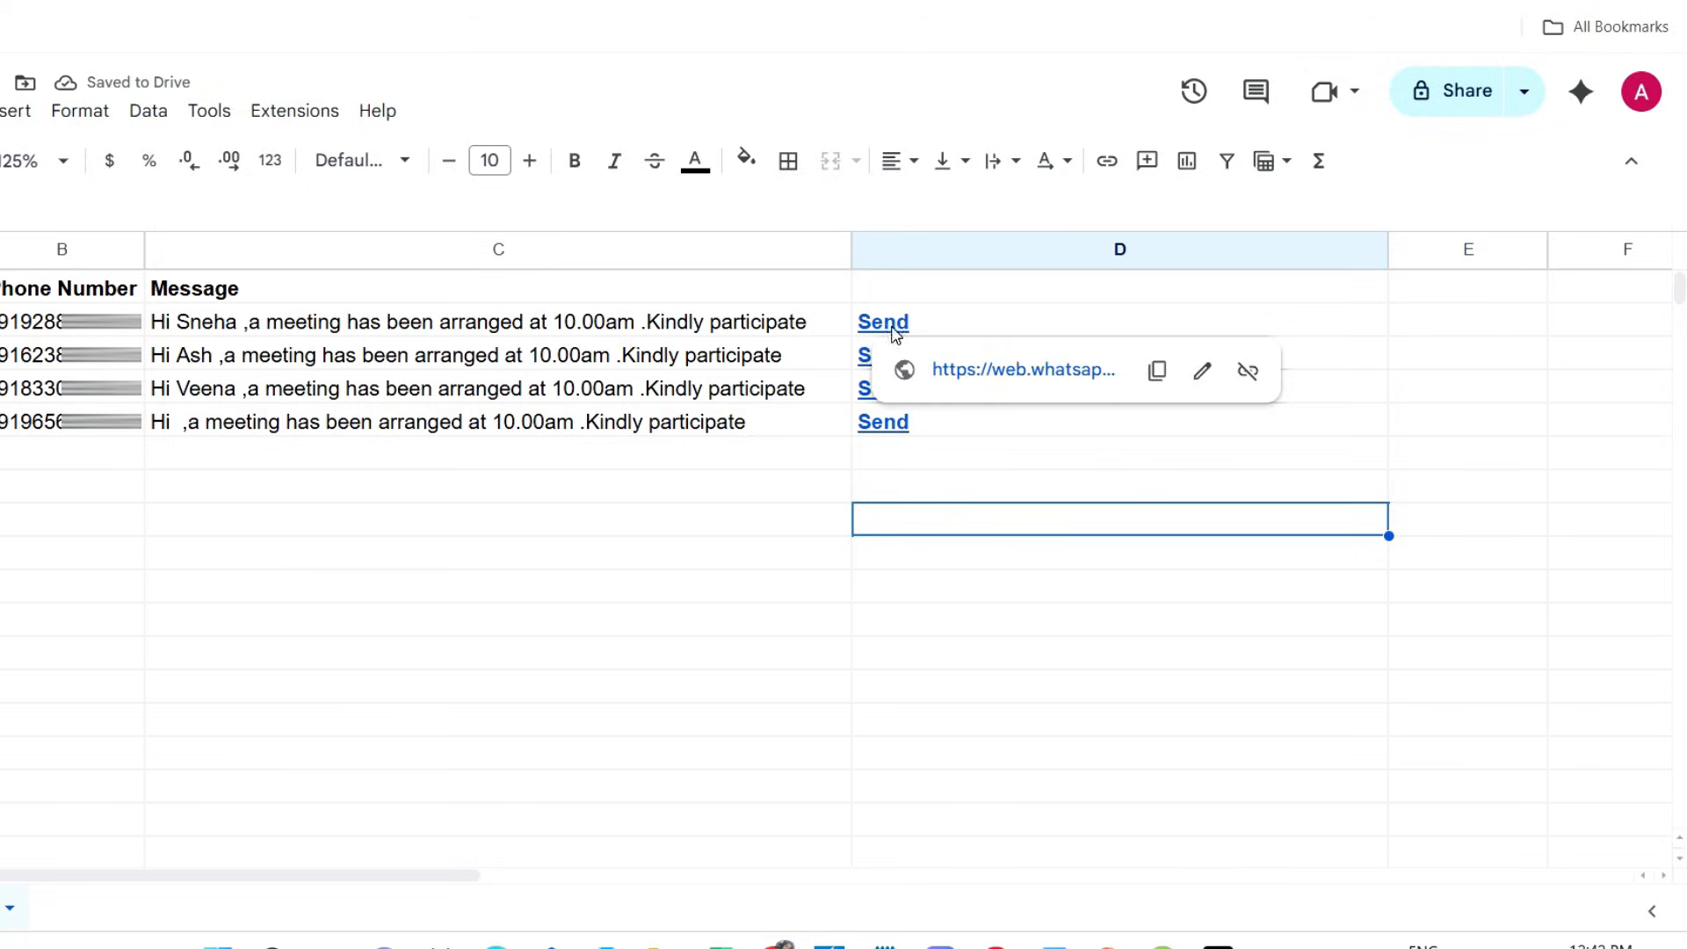
left_click(994, 371)
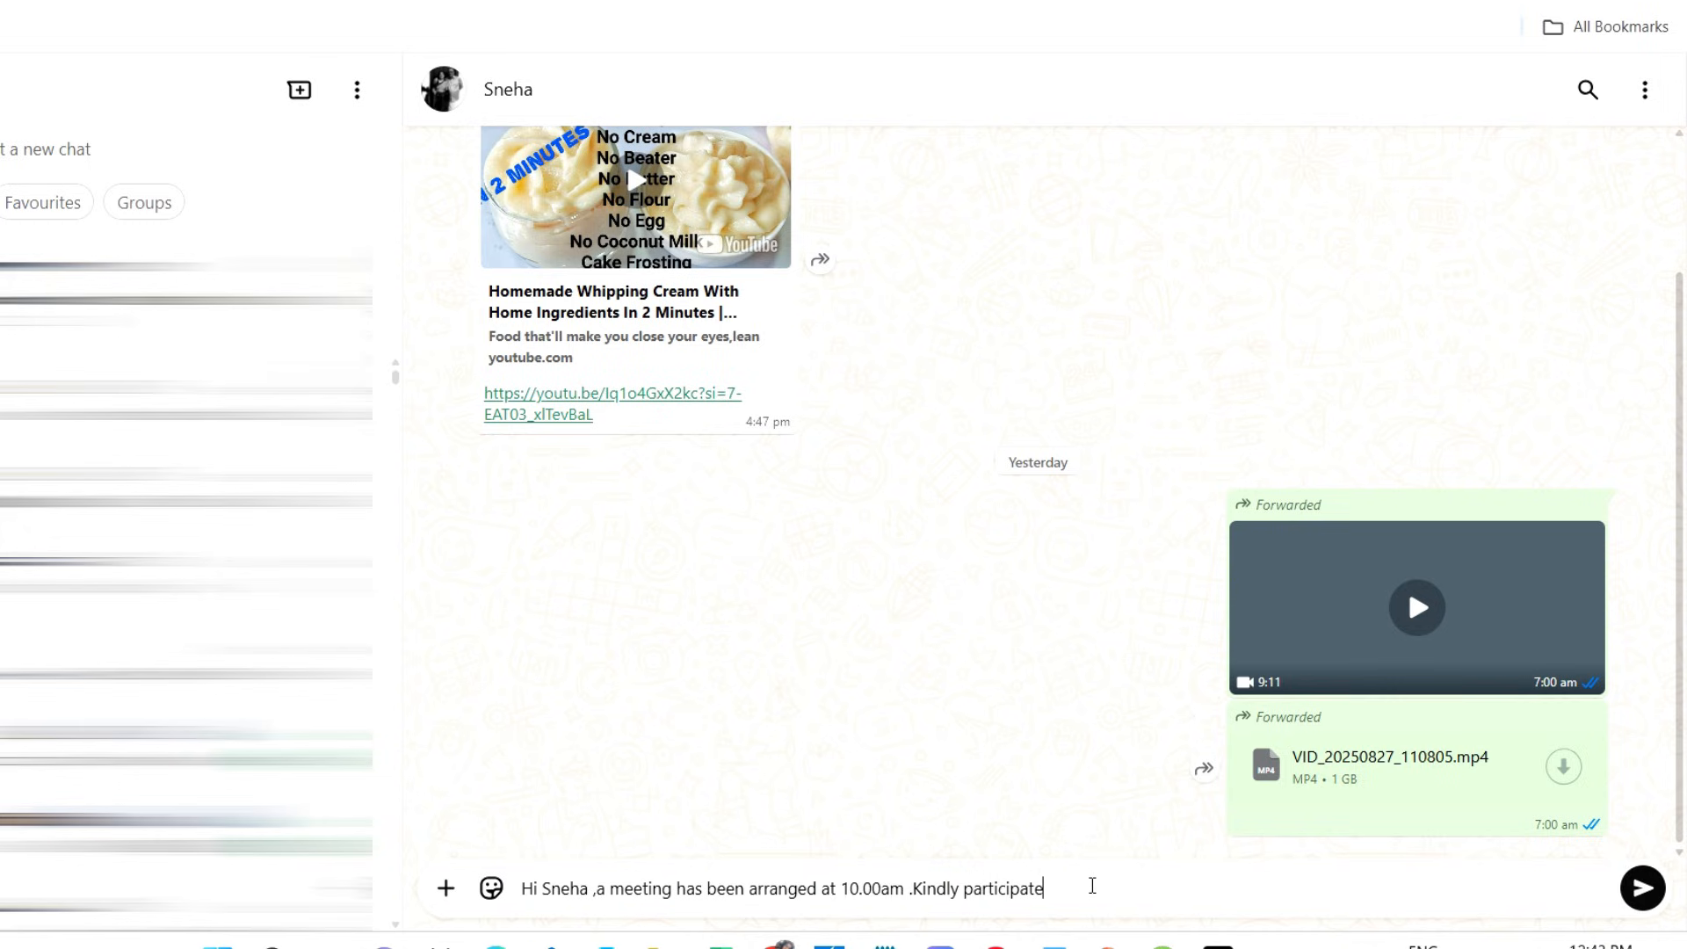
key("Return")
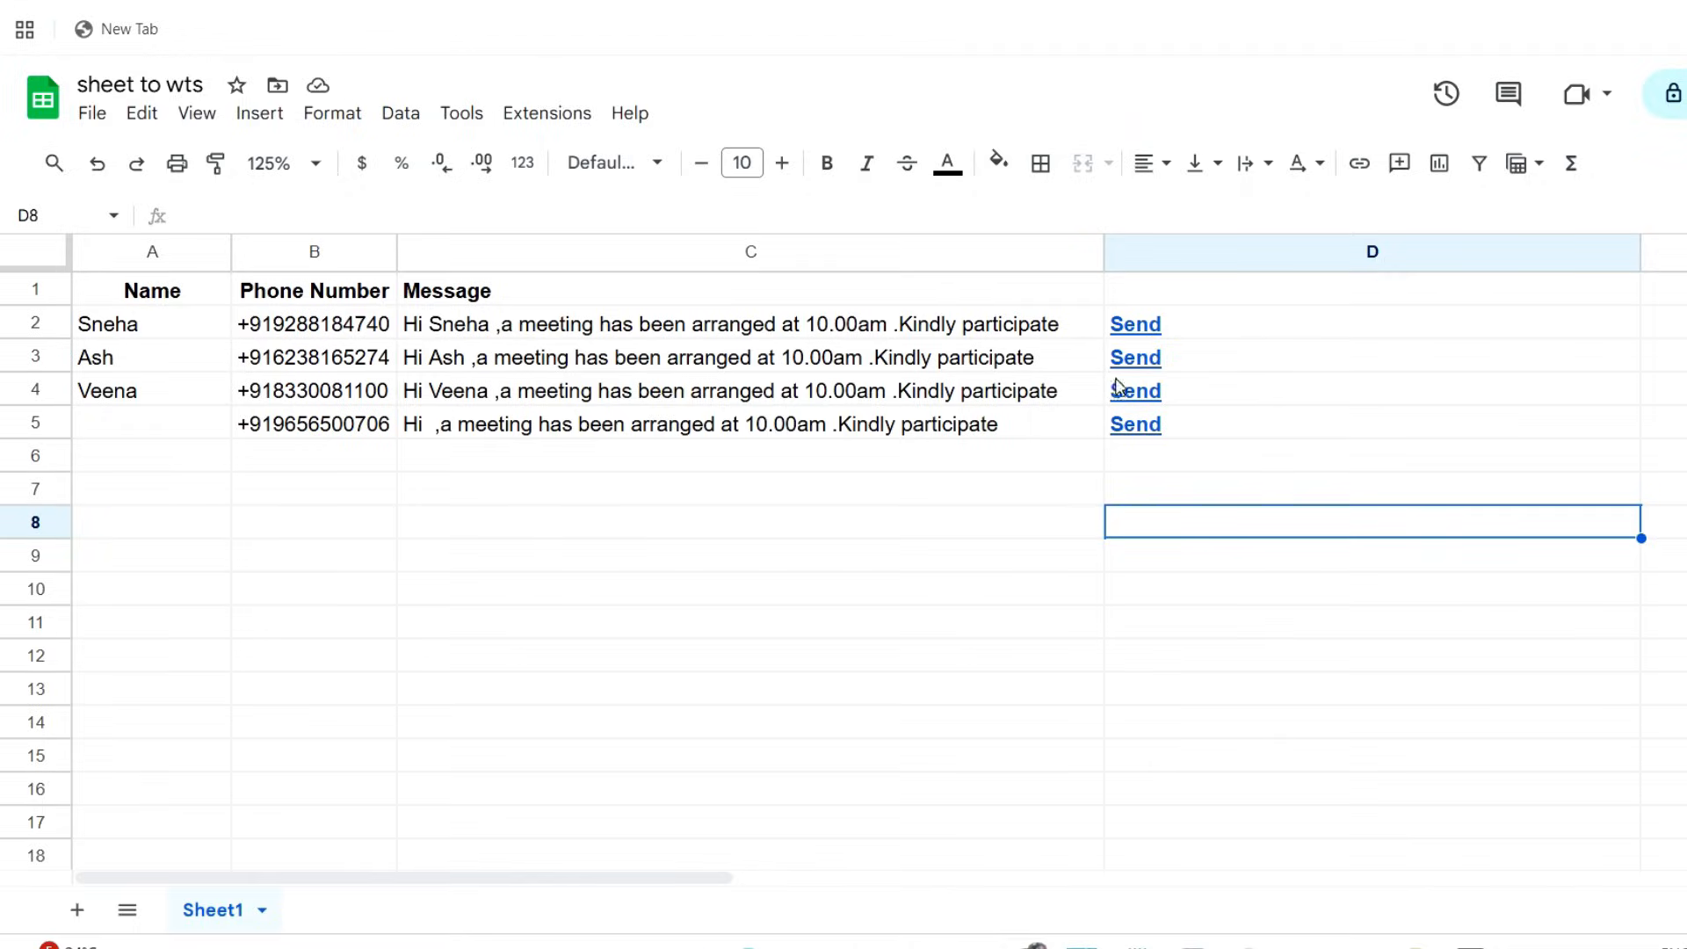
Return to the sheet and open the WhatsApp Web link behind Send in D3
mouse_move(1132, 362)
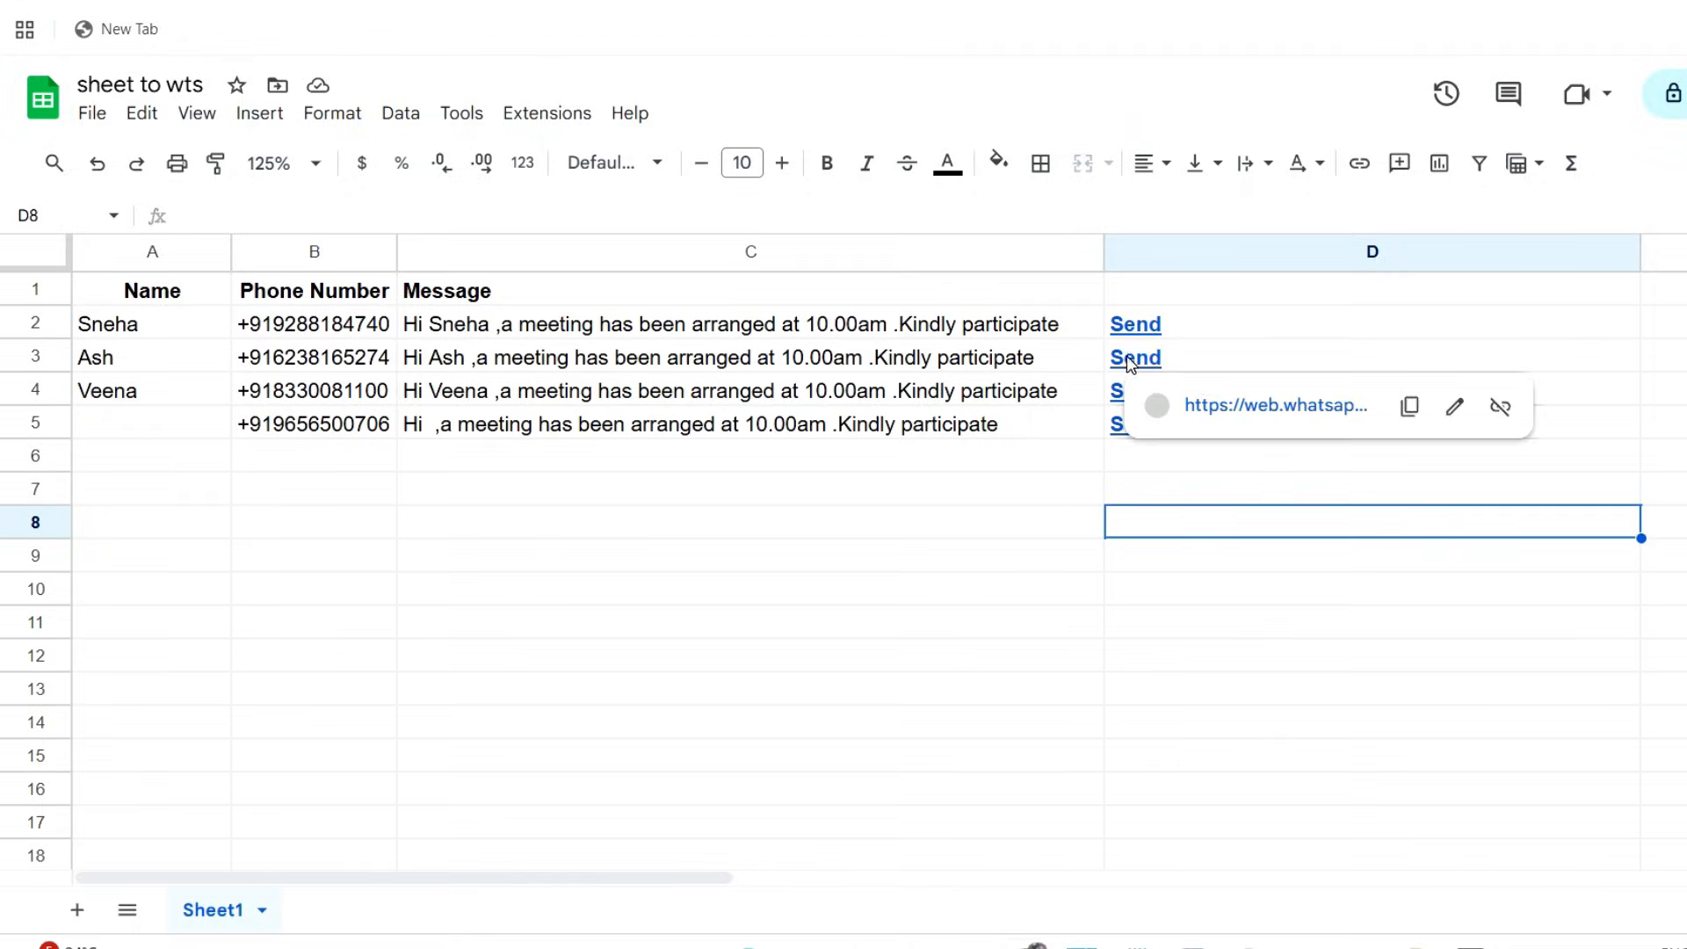
left_click(1232, 411)
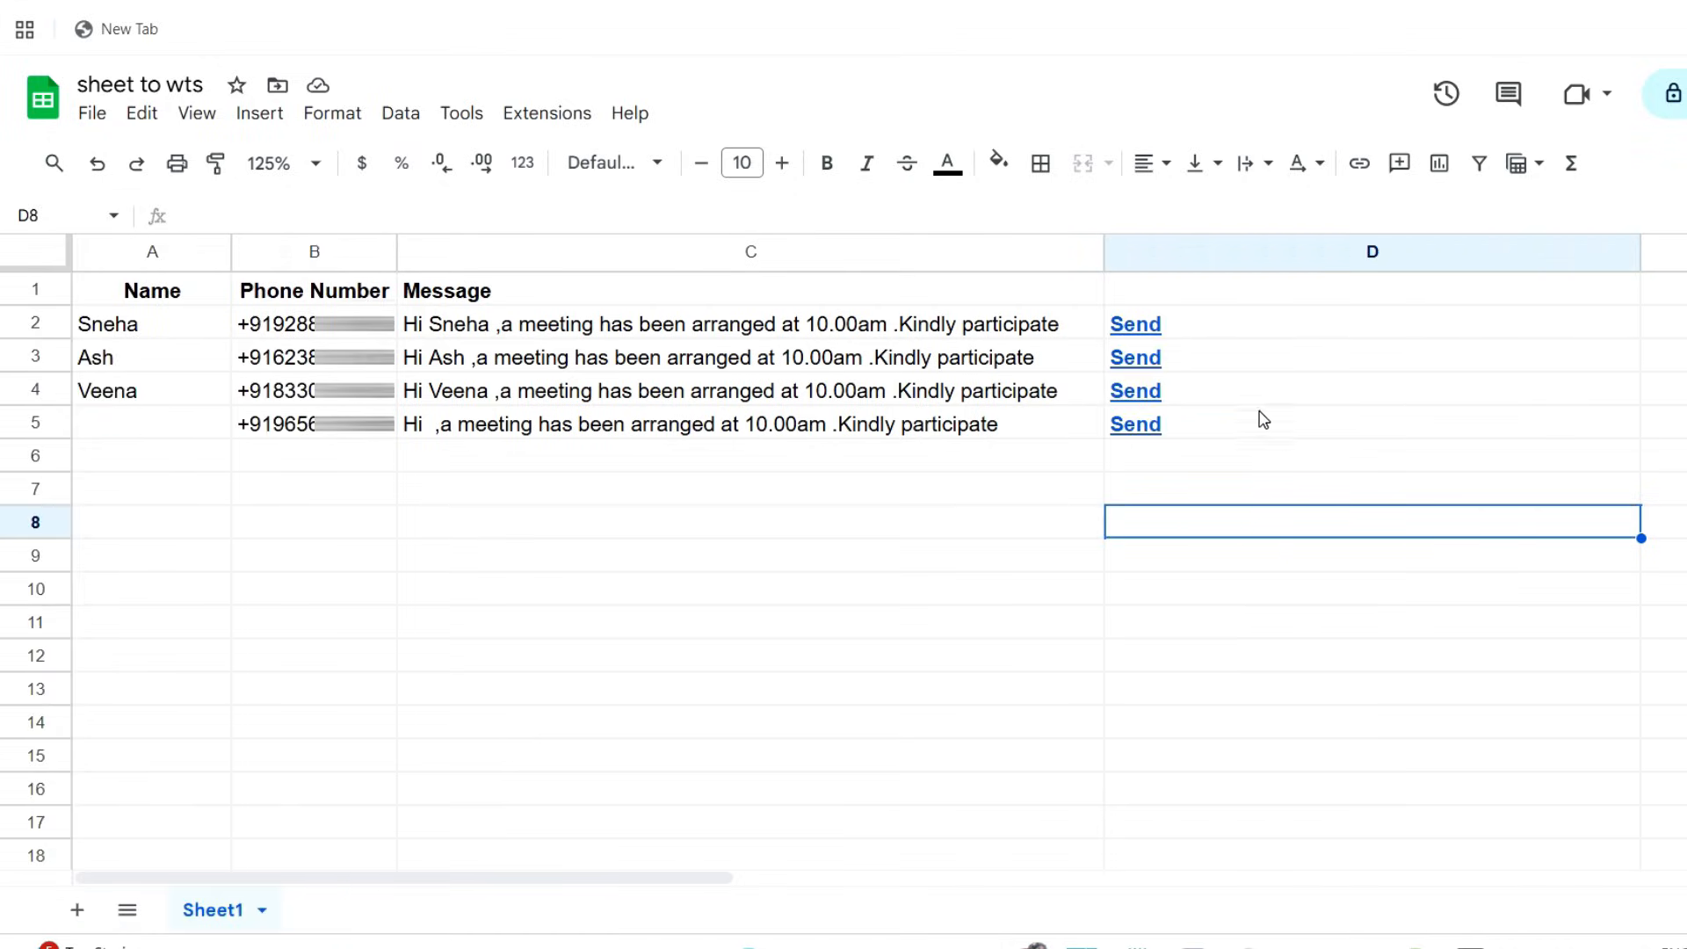
Open the Send link in D5 and send the prefilled meeting message to the unnamed contact in WhatsApp Web
left_click(1150, 431)
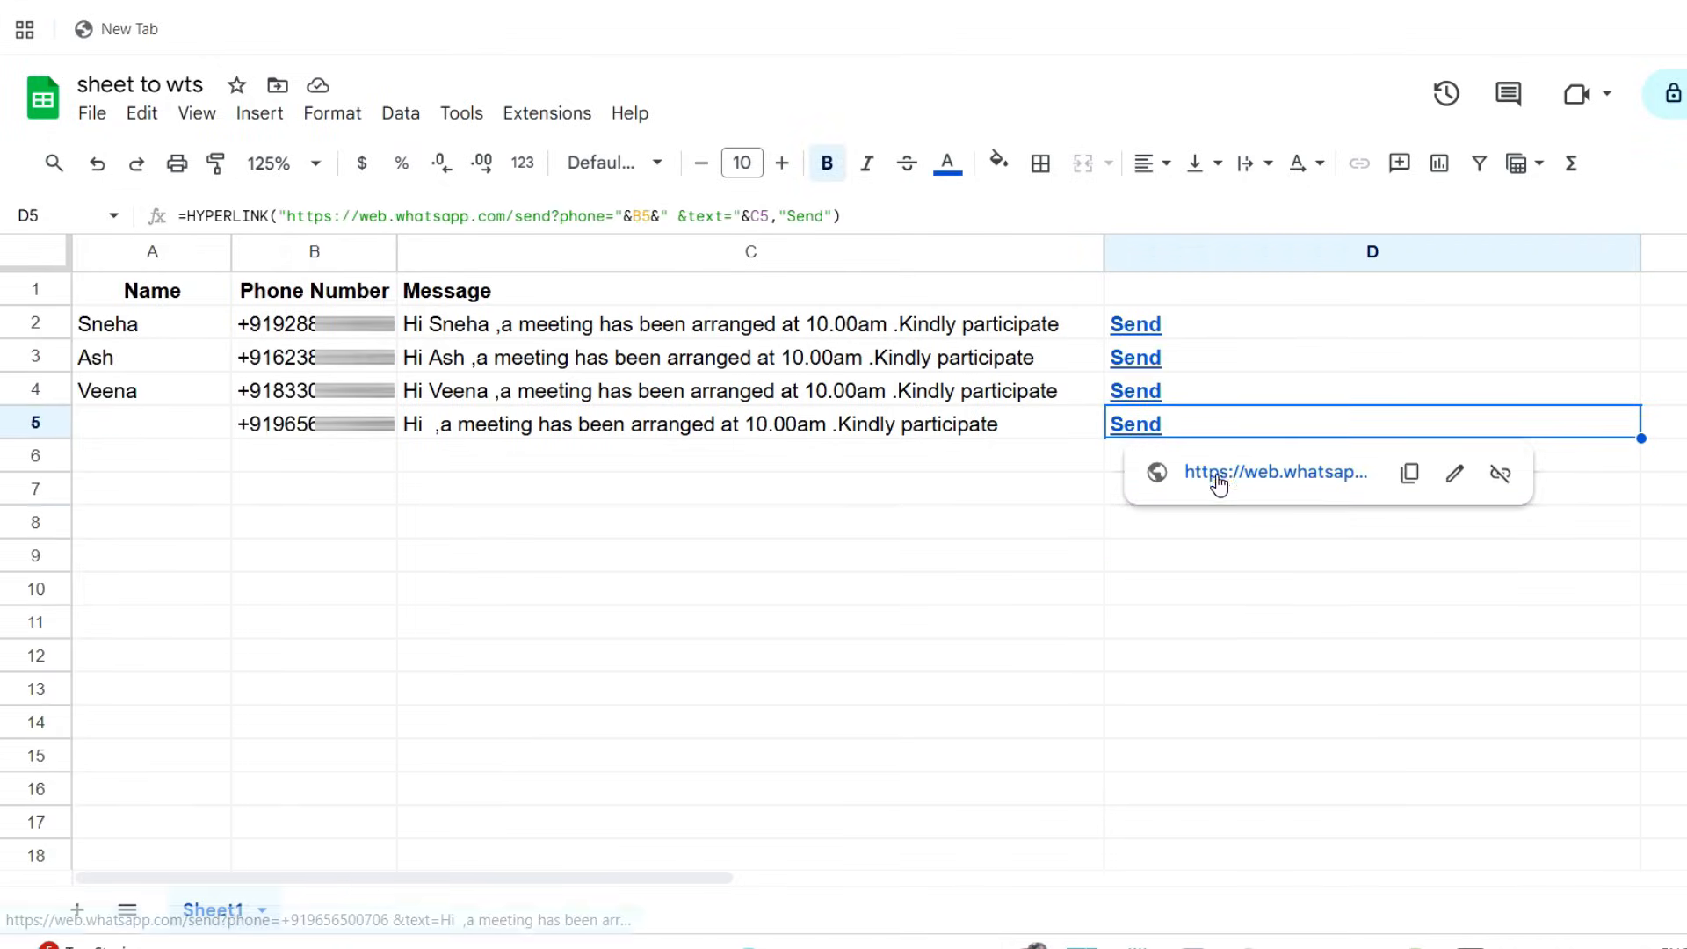
left_click(1216, 474)
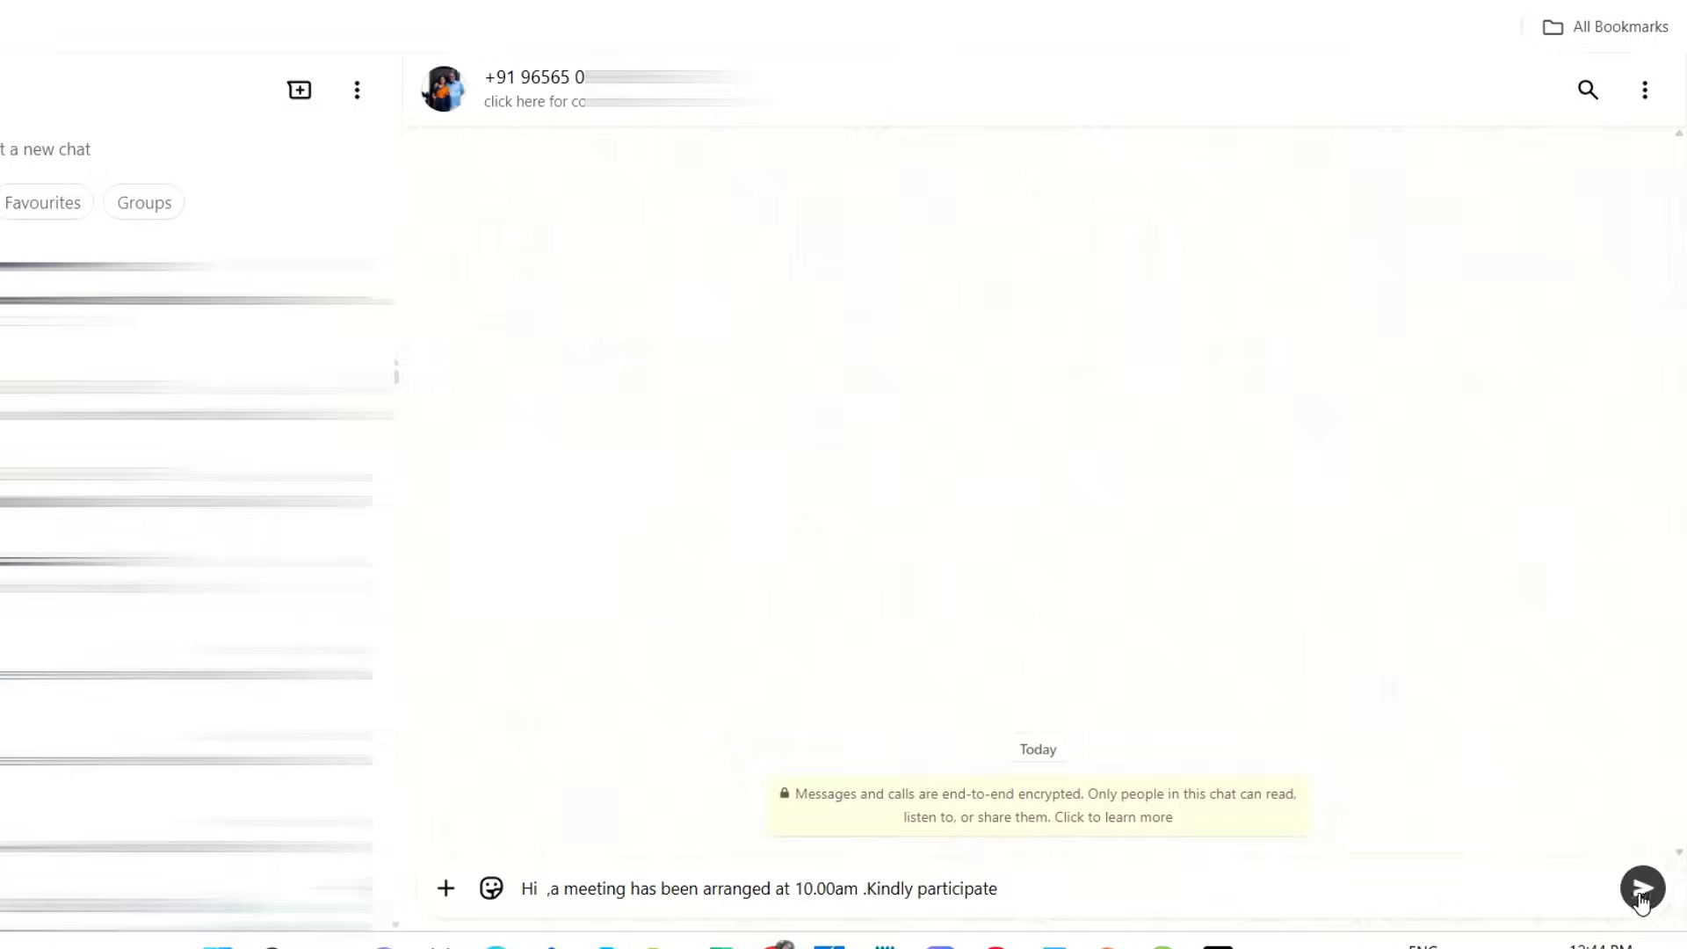
key("Return")
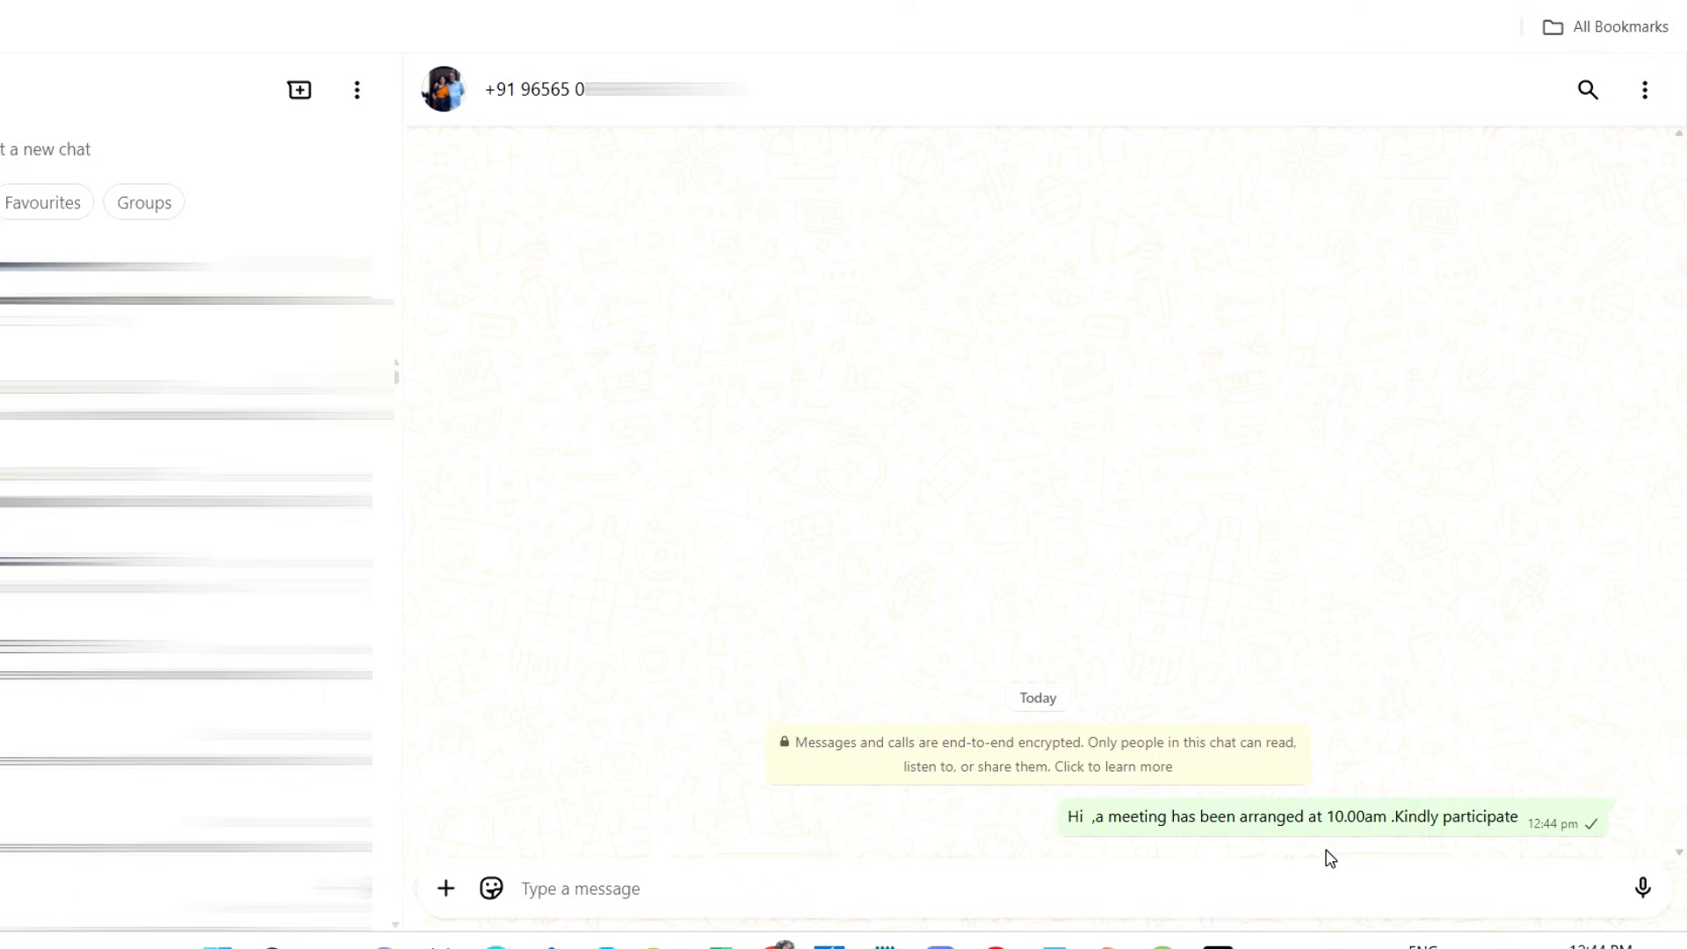